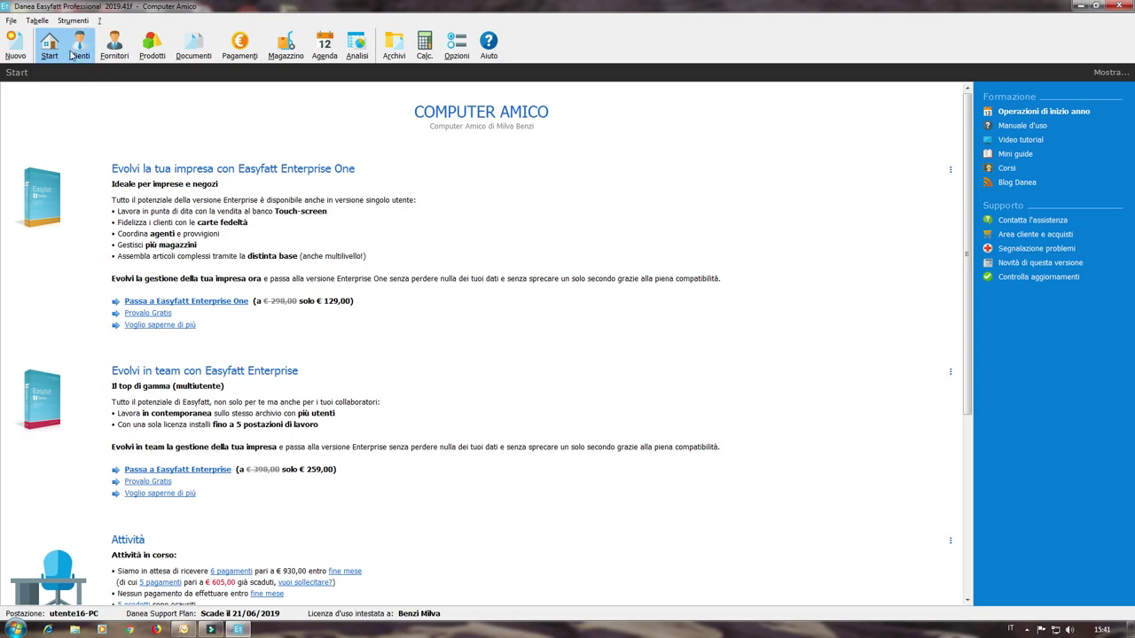
# Step: Open the electronic invoice download list, check the issued invoices, and return to the received ones
pyautogui.click(84, 20)
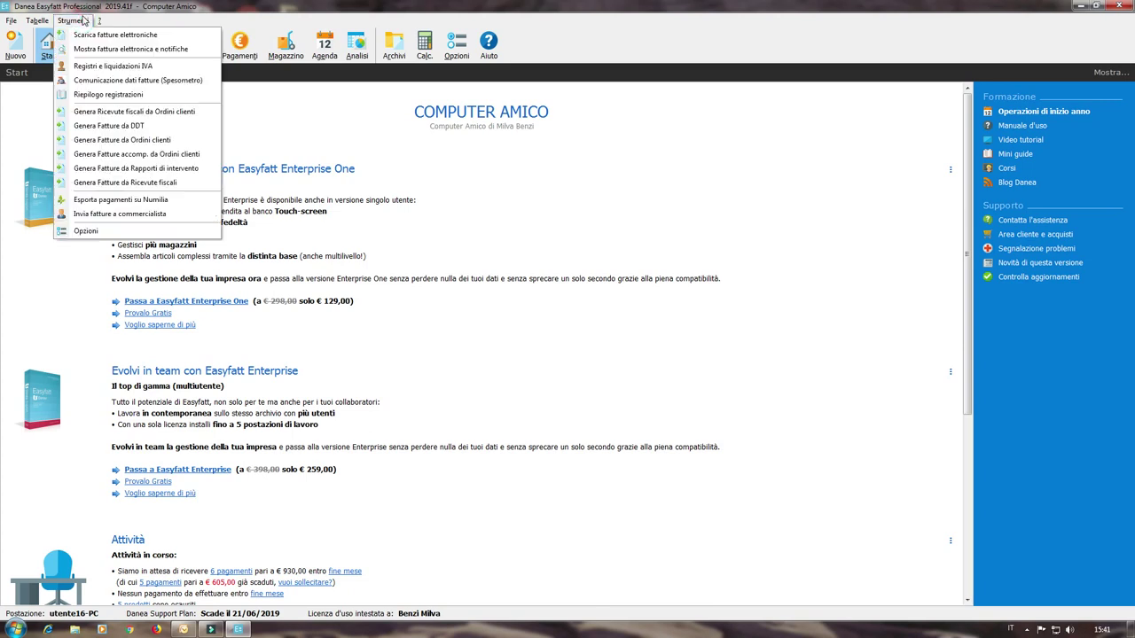
pyautogui.click(87, 35)
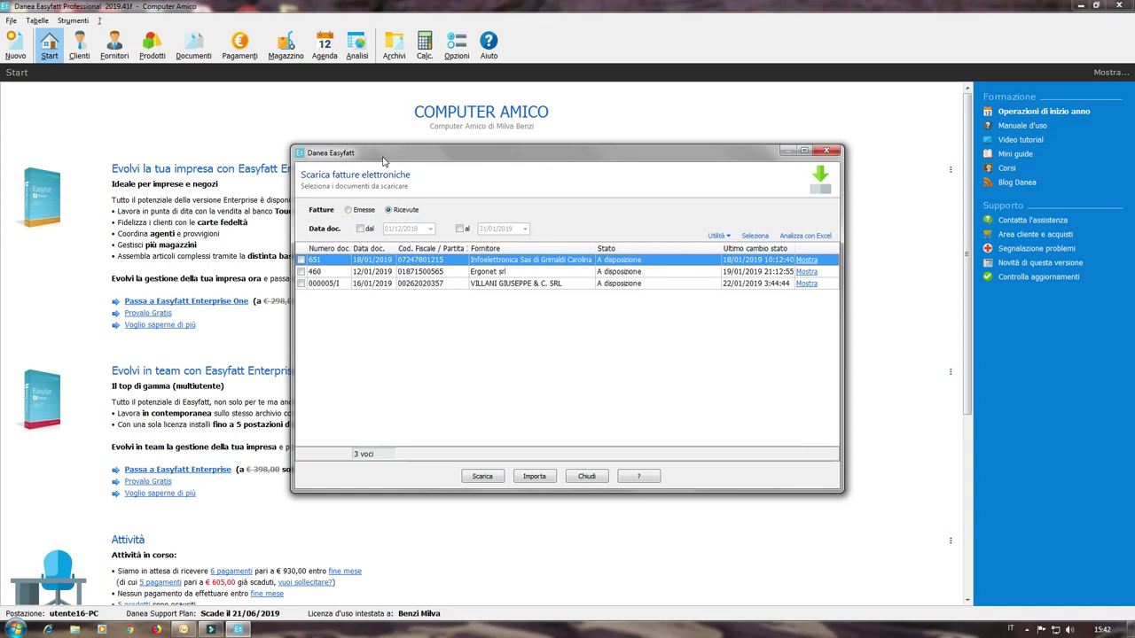
pyautogui.click(348, 215)
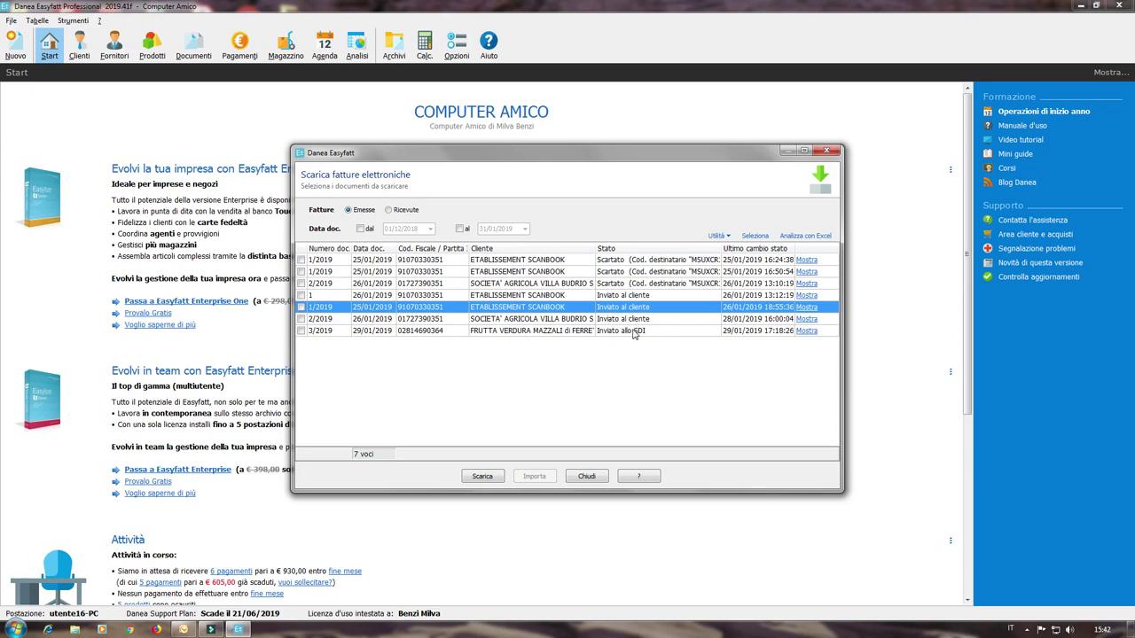
pyautogui.click(387, 210)
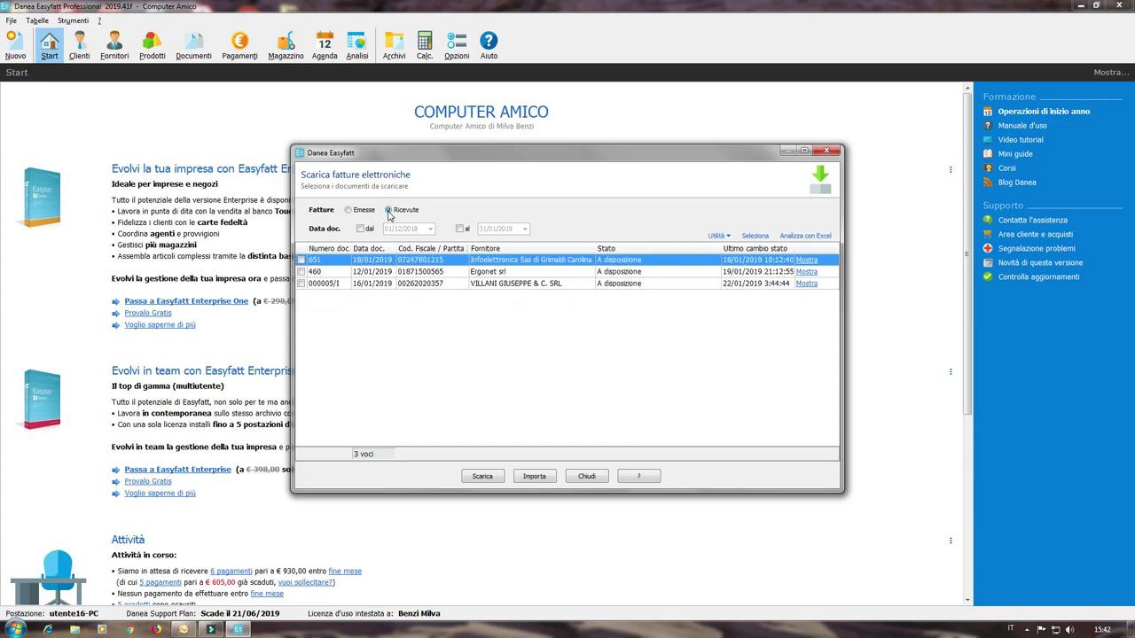
# Step: Try limiting the received invoices to document dates from 01/12/2018 to 31/01/2019, and remove the date limits
pyautogui.click(359, 228)
pyautogui.click(458, 229)
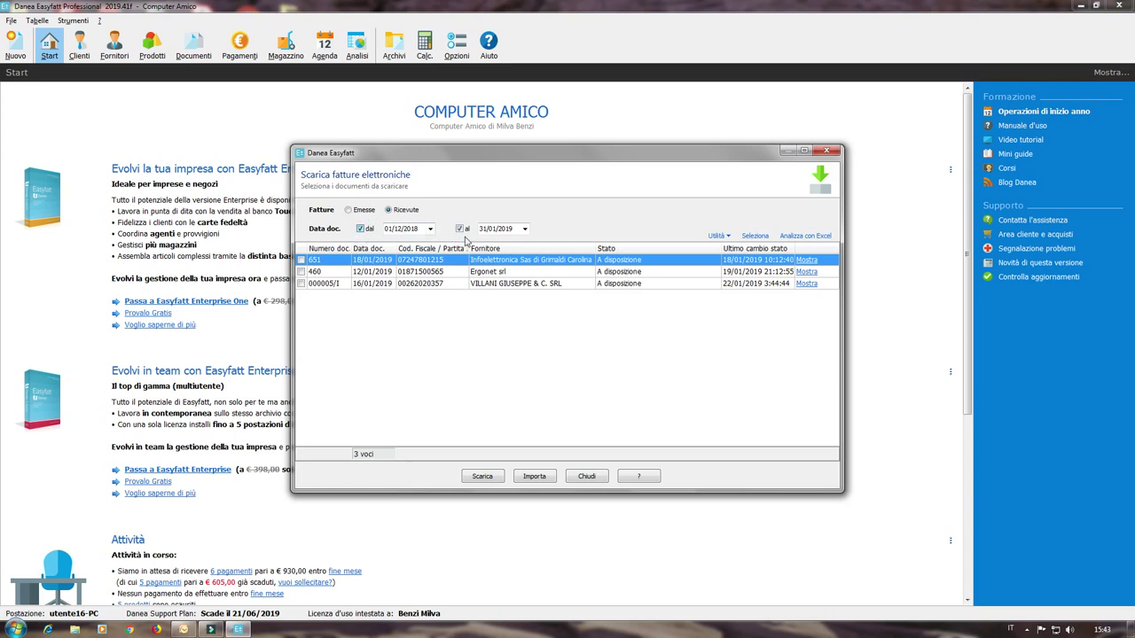
pyautogui.click(459, 229)
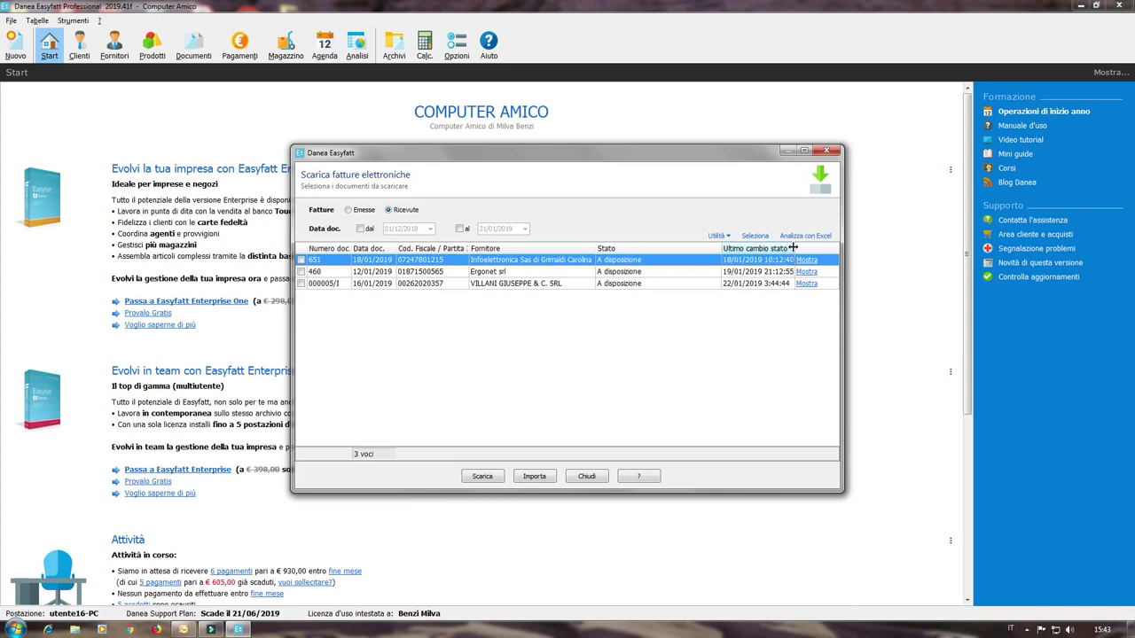
# Step: Enlarge the invoice download window and view the Infoelettronica electronic invoice in the browser, declining the default-browser request
pyautogui.moveTo(844, 492); pyautogui.dragTo(916, 505)
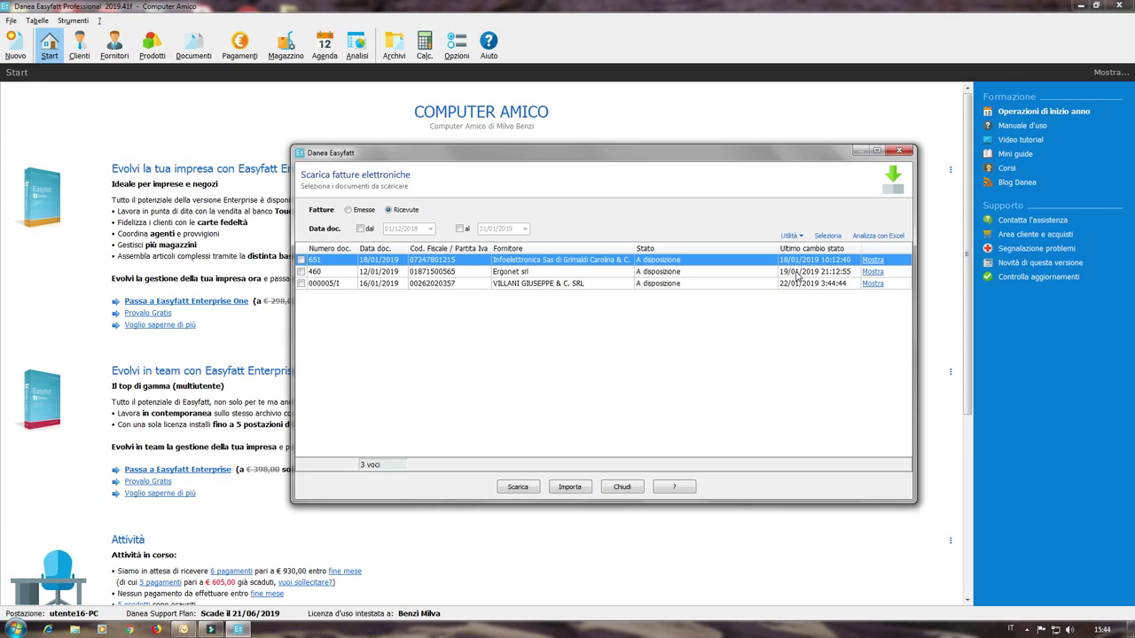
pyautogui.click(872, 261)
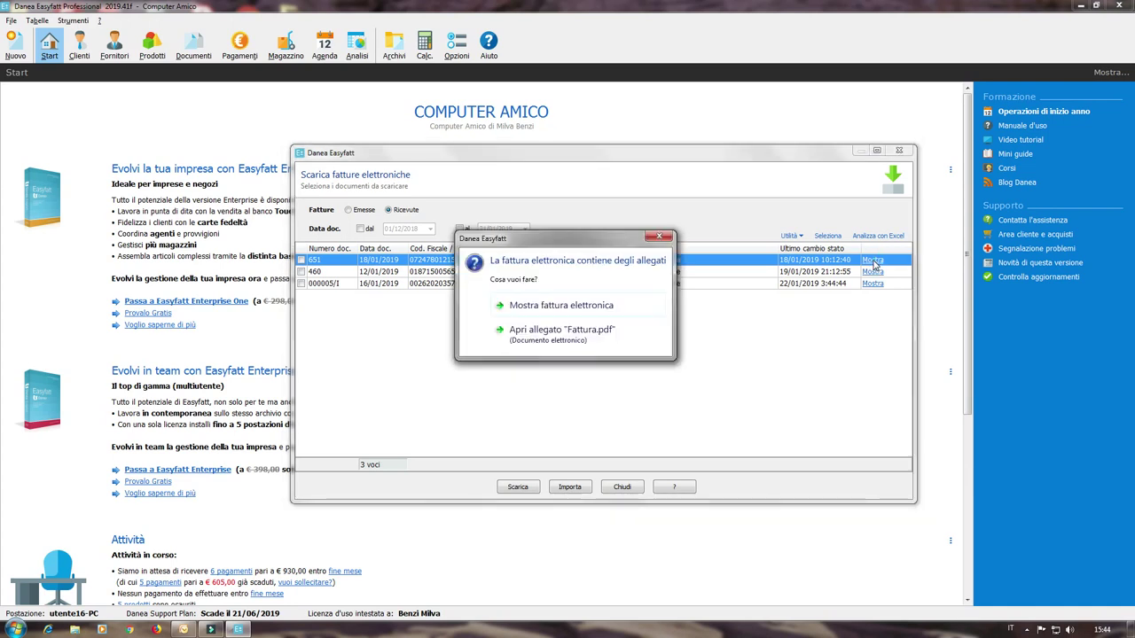
pyautogui.click(608, 238)
pyautogui.moveTo(613, 262); pyautogui.dragTo(621, 317)
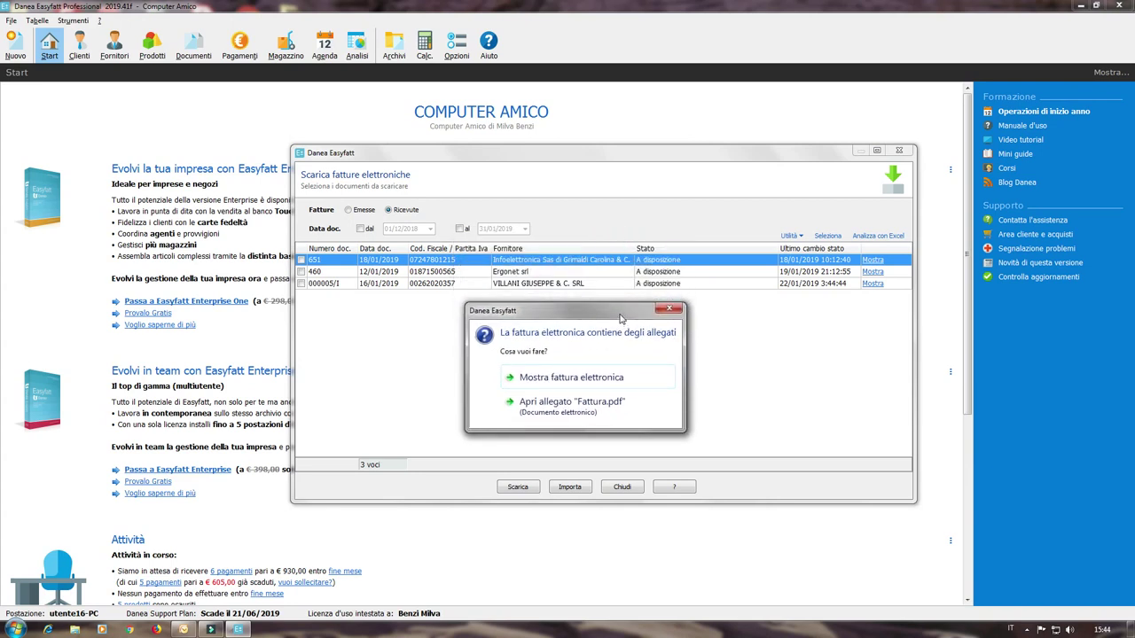
pyautogui.click(553, 379)
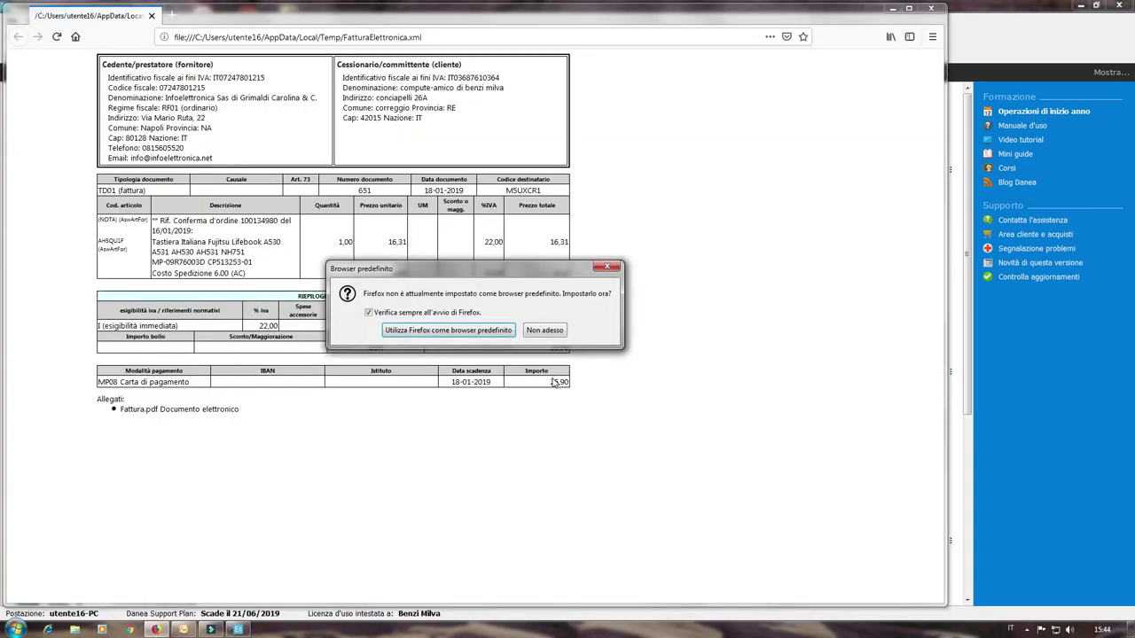
pyautogui.click(543, 331)
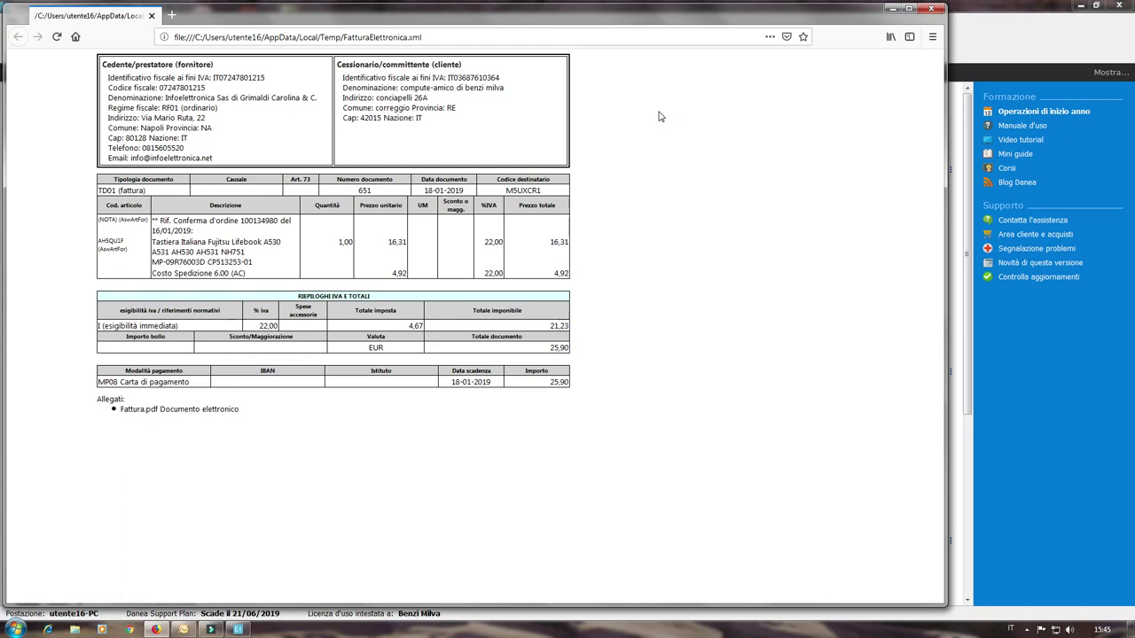
pyautogui.click(931, 11)
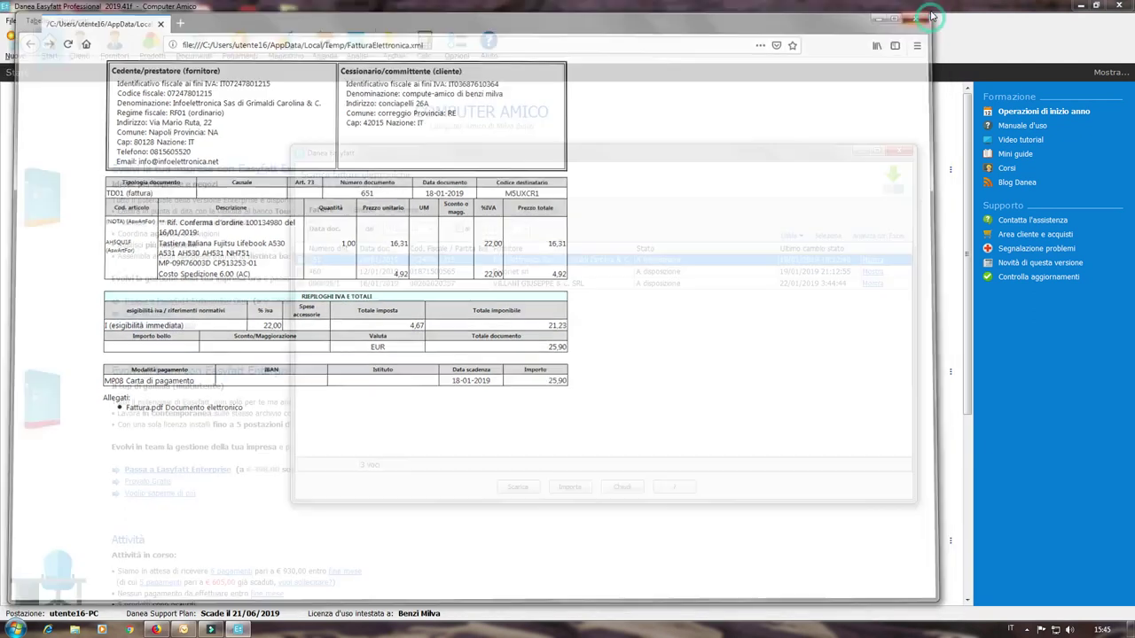
# Step: View the Fattura.pdf attachment of the Infoelettronica invoice and close it
pyautogui.click(869, 261)
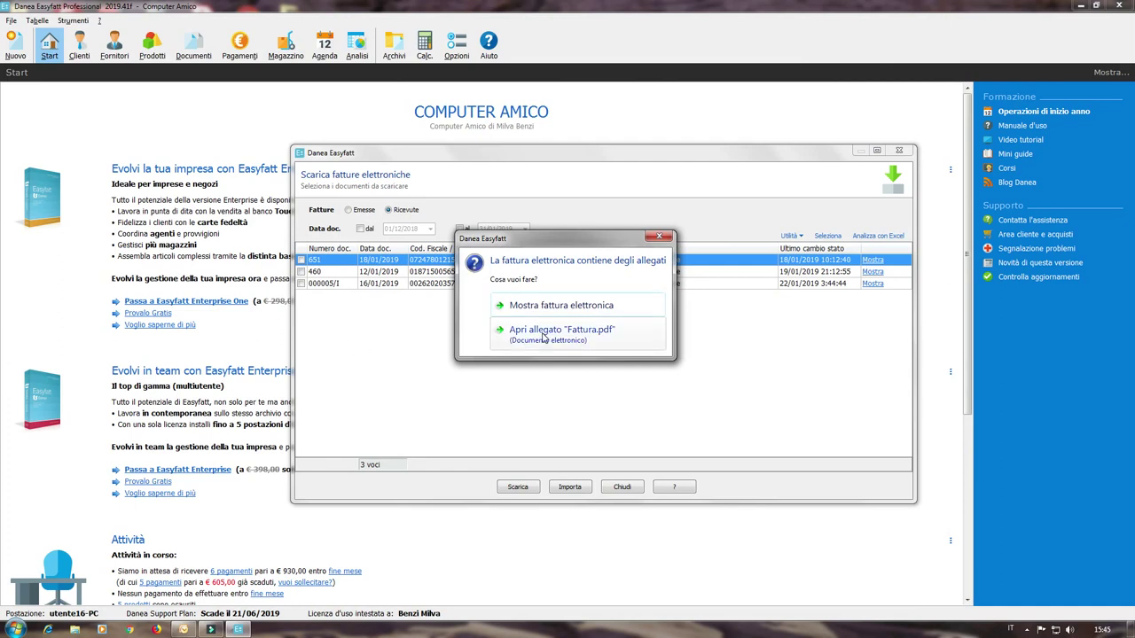
pyautogui.click(543, 333)
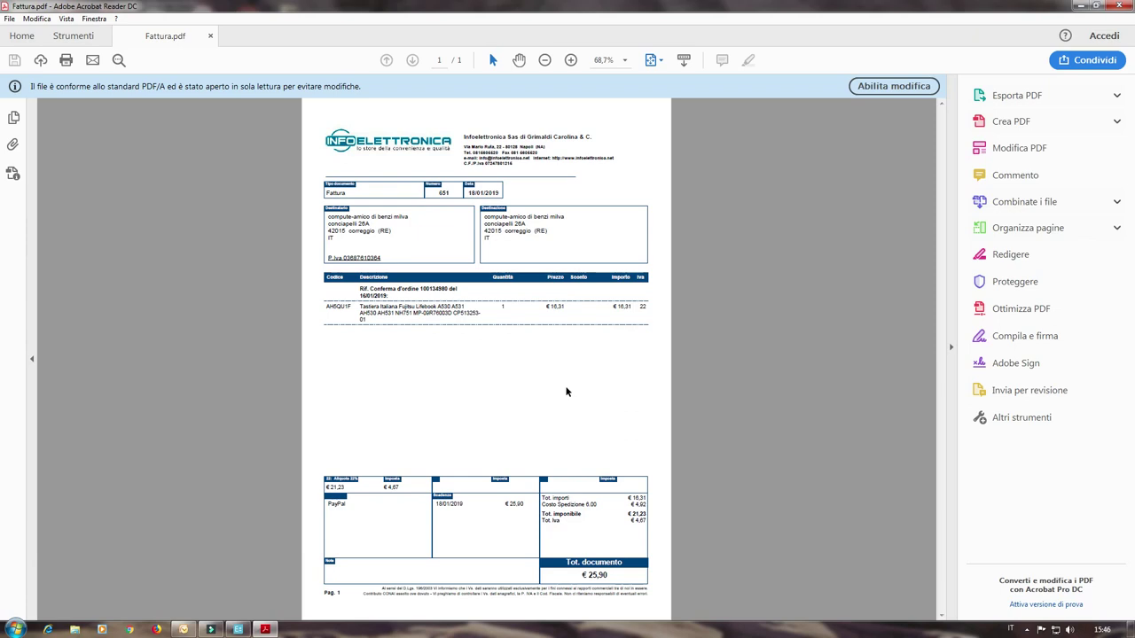
pyautogui.click(1116, 7)
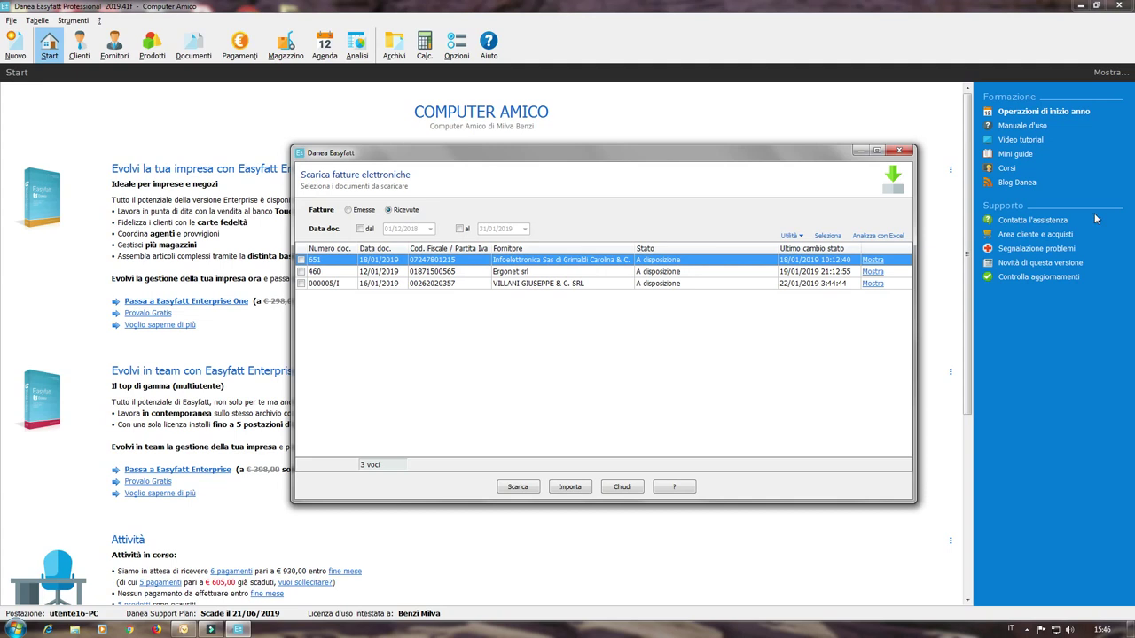
# Step: View the Ergonet srl invoice and the one dated 16/01/2019 in the browser, declining the default-browser request each time
pyautogui.click(874, 274)
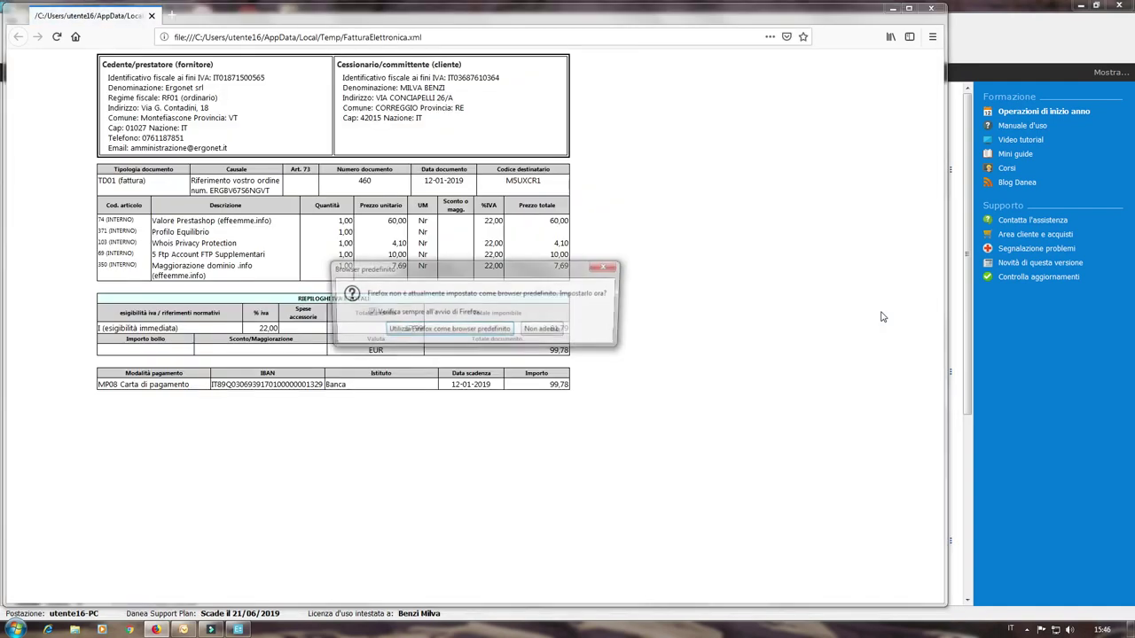
pyautogui.click(561, 335)
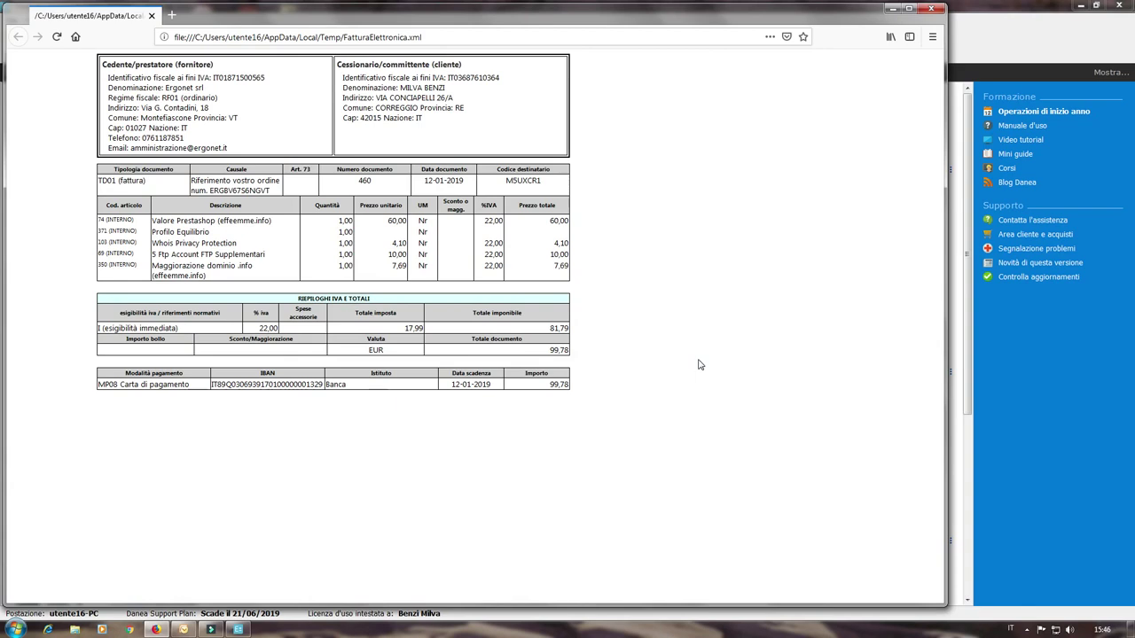
pyautogui.click(931, 9)
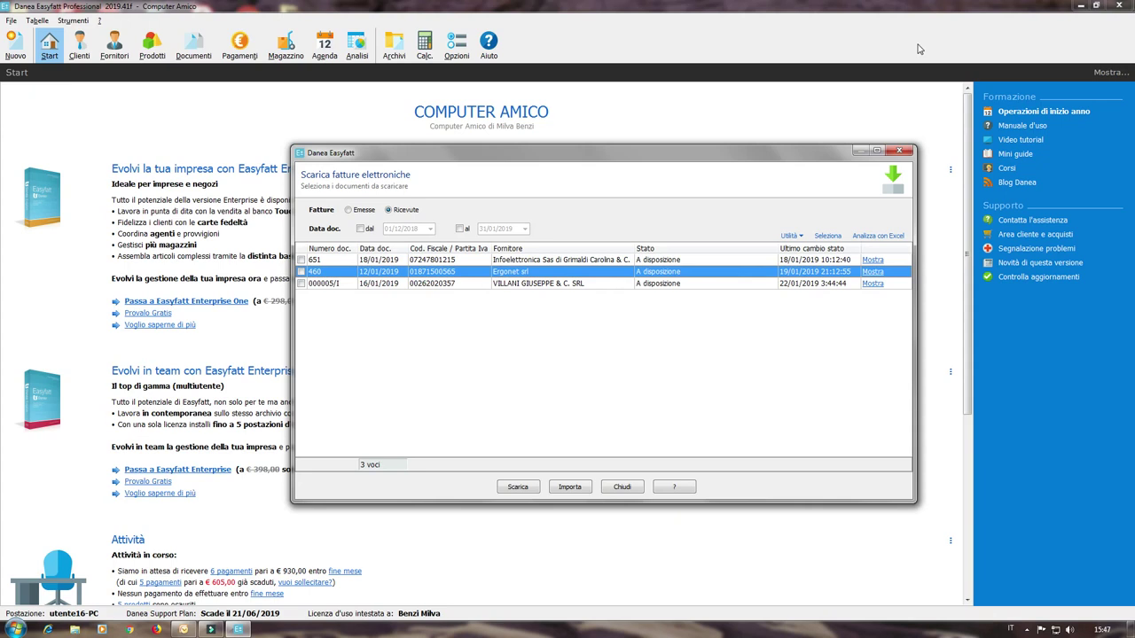
pyautogui.click(874, 284)
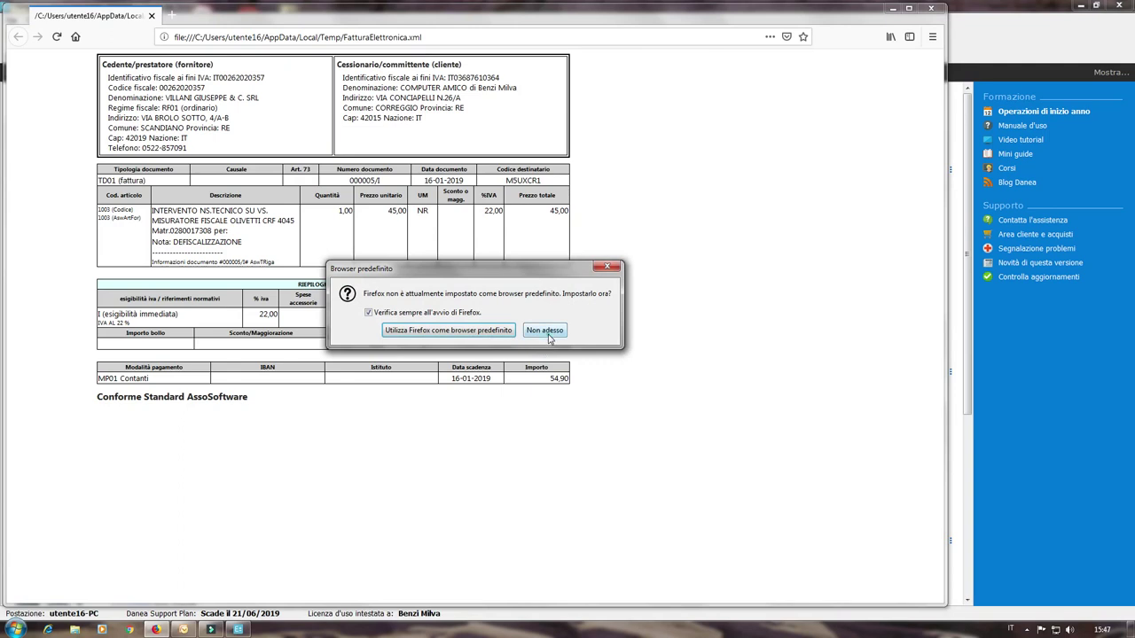
pyautogui.click(544, 332)
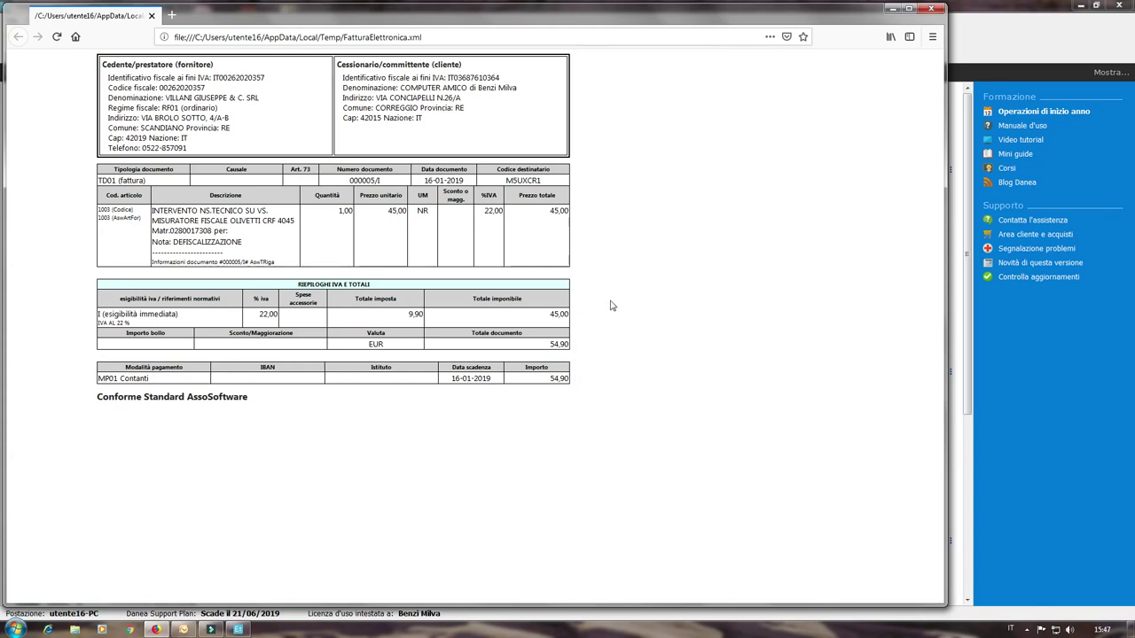
# Step: Try to save the displayed invoice page as a complete web page in Downloads, and cancel the save
pyautogui.rightClick(700, 107)
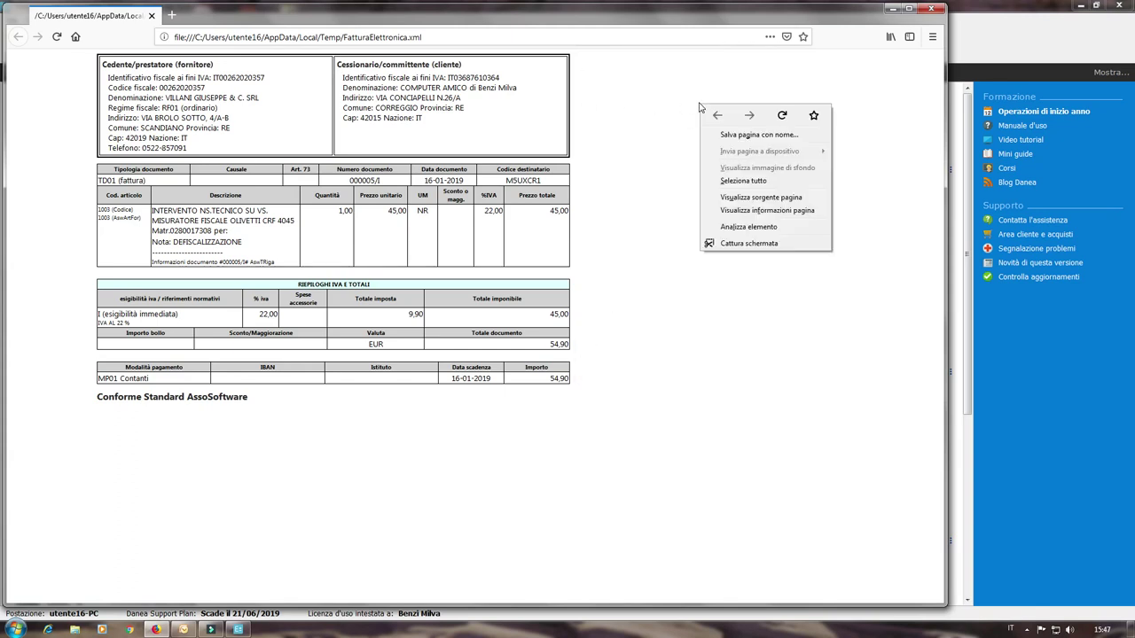
pyautogui.click(933, 37)
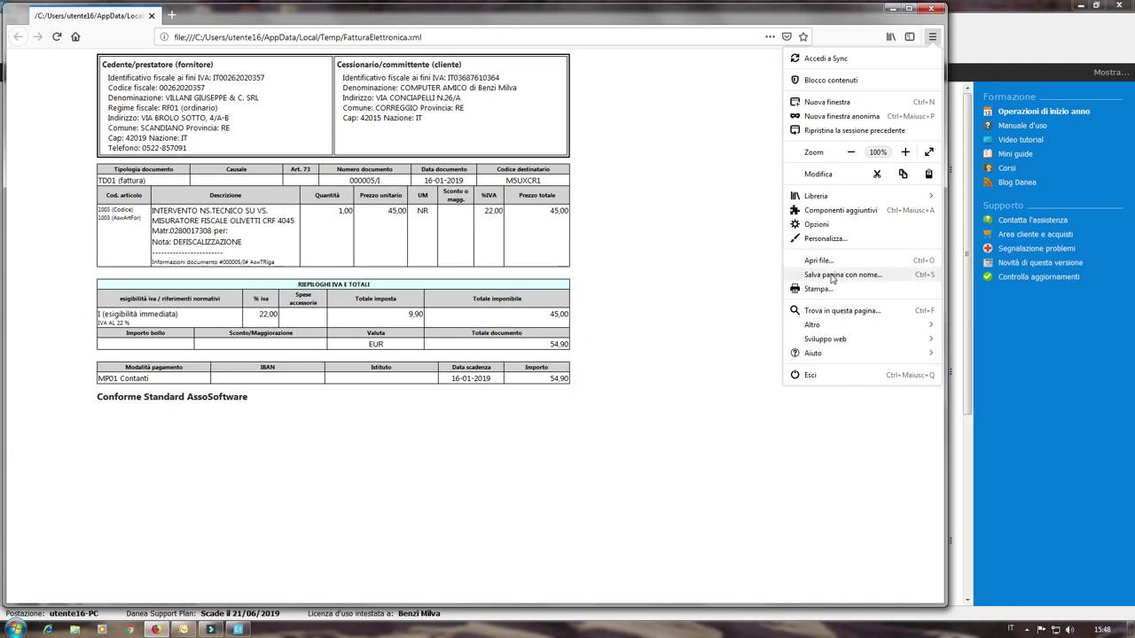
pyautogui.click(832, 276)
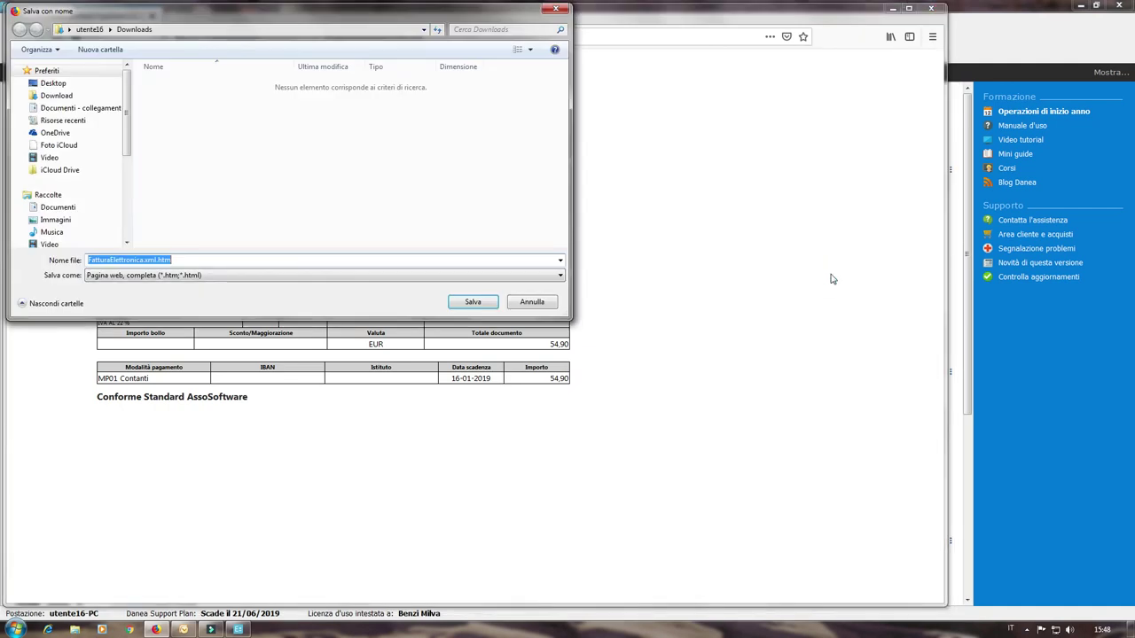
pyautogui.click(532, 303)
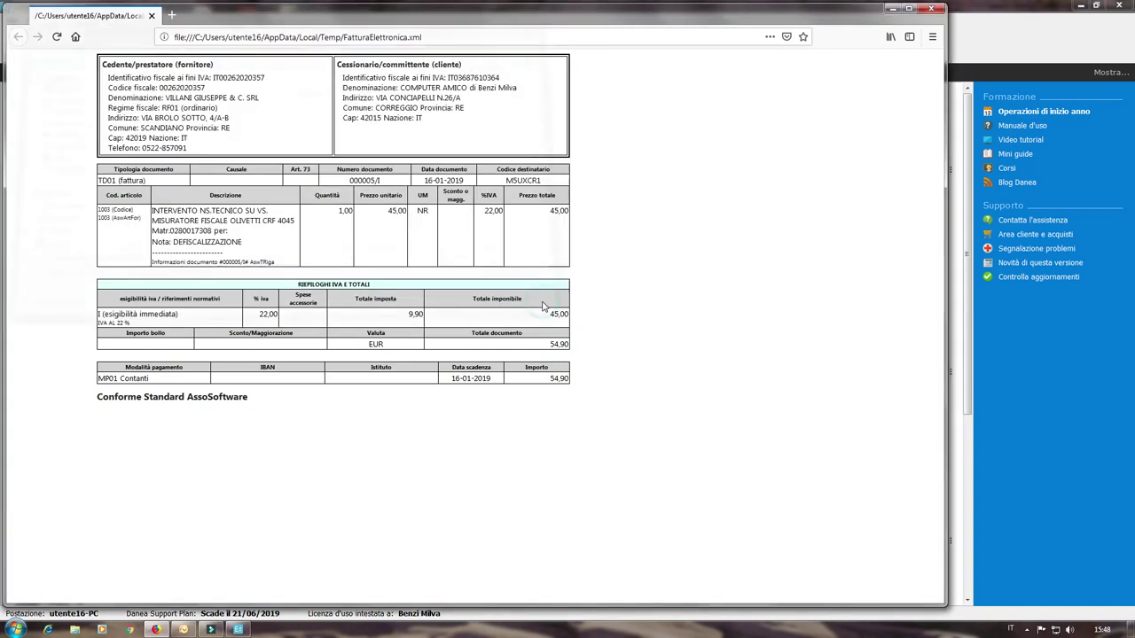
# Step: Preview the 16/01/2019 invoice for printing, review its page format and margin settings, and close the preview and browser
pyautogui.click(932, 38)
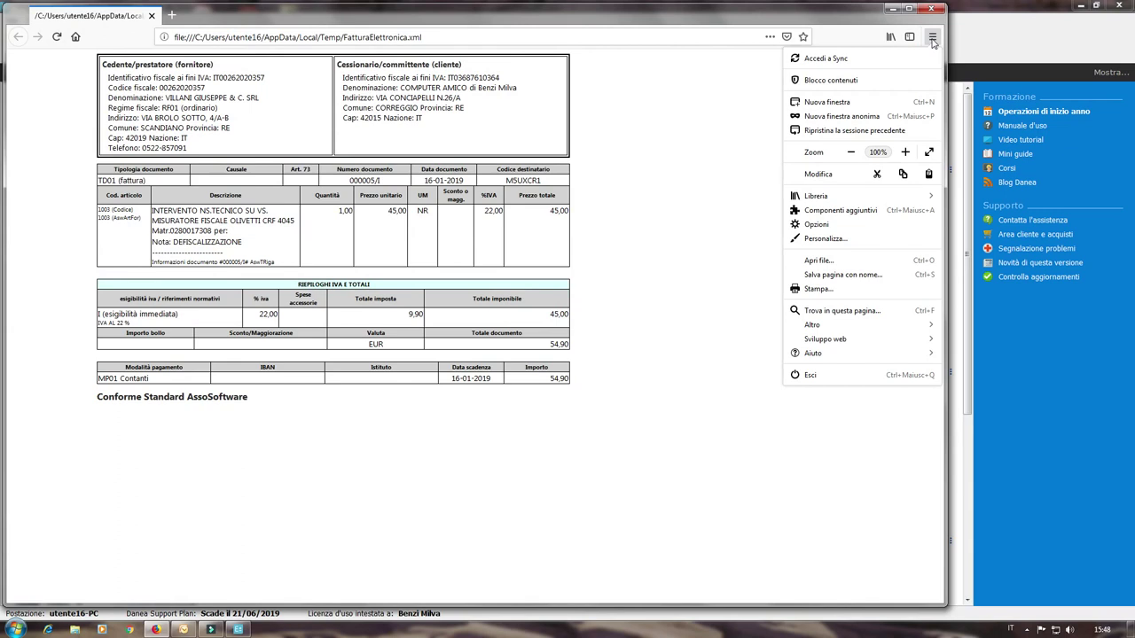
pyautogui.click(817, 289)
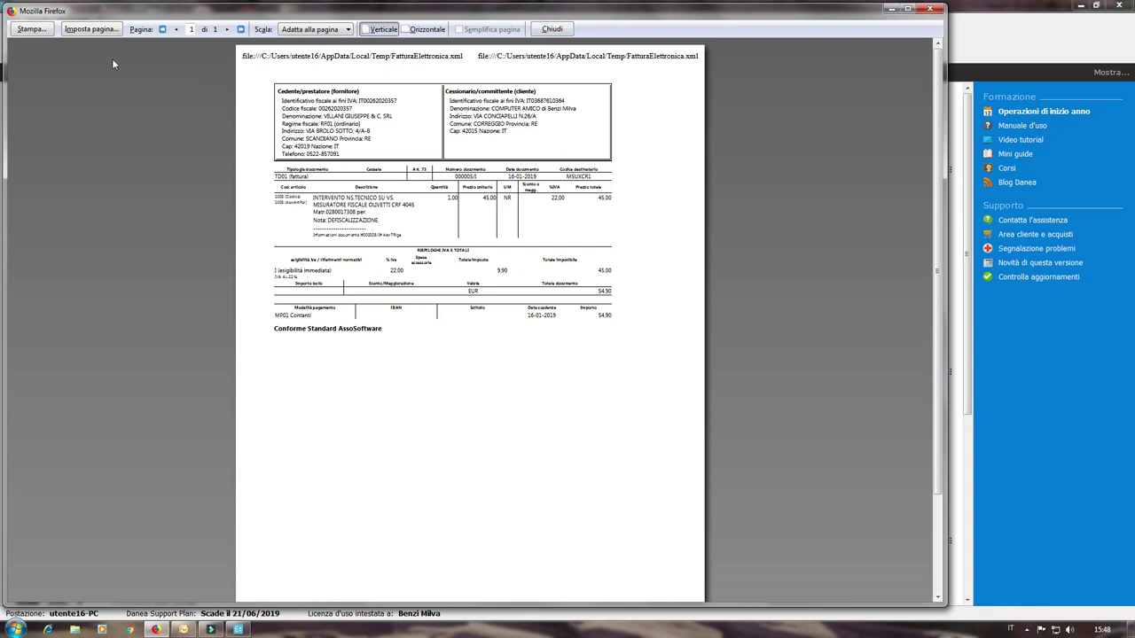
pyautogui.click(76, 30)
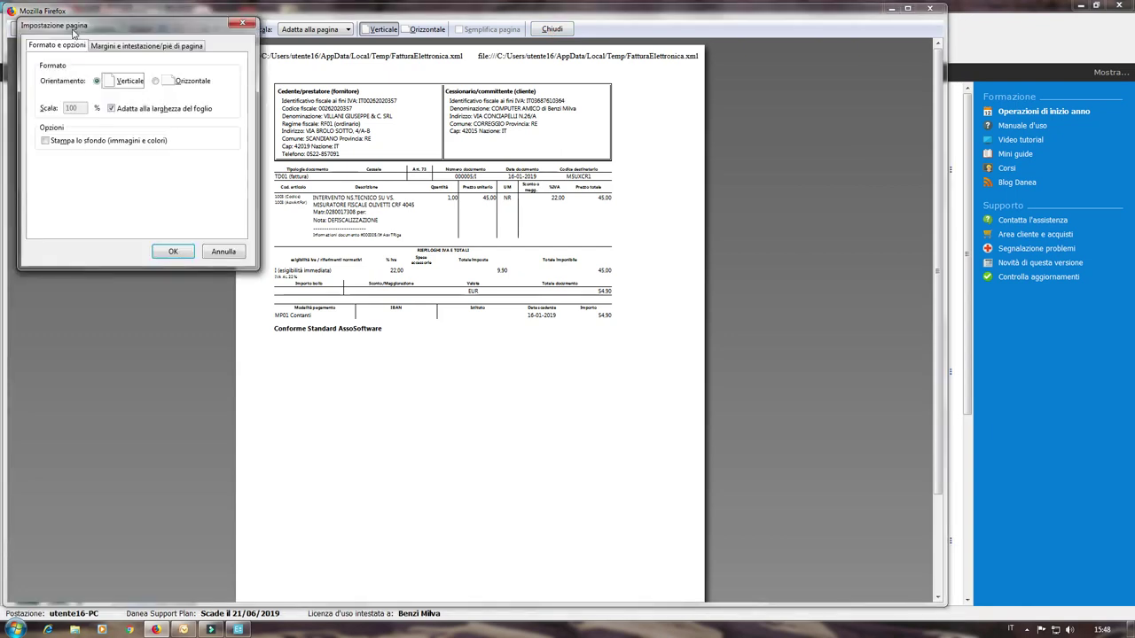
pyautogui.click(133, 49)
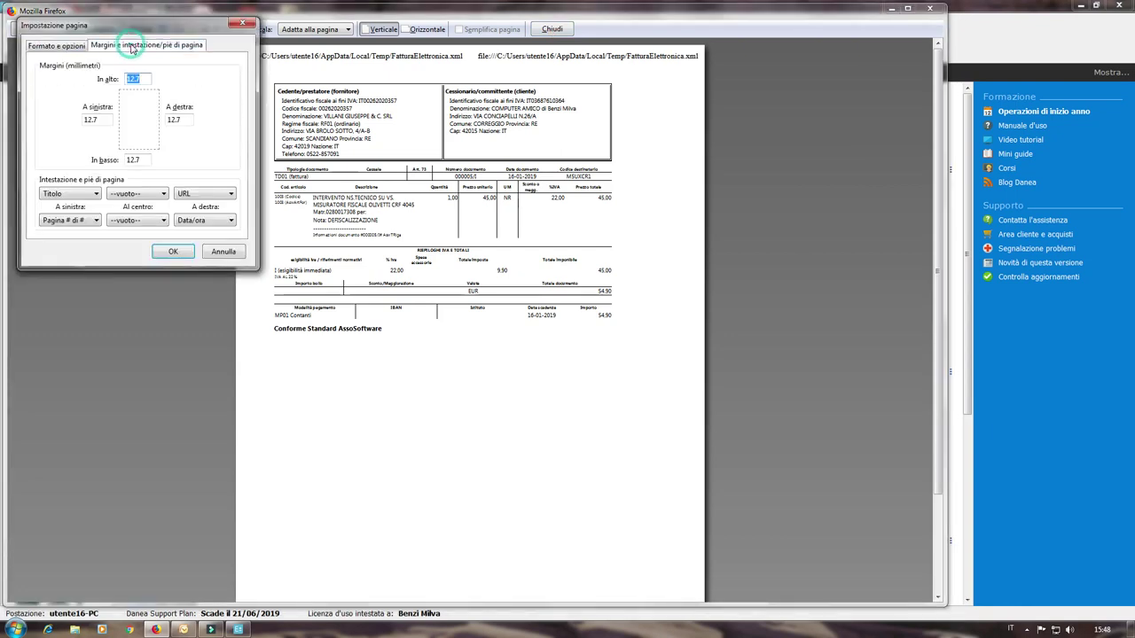
pyautogui.click(55, 49)
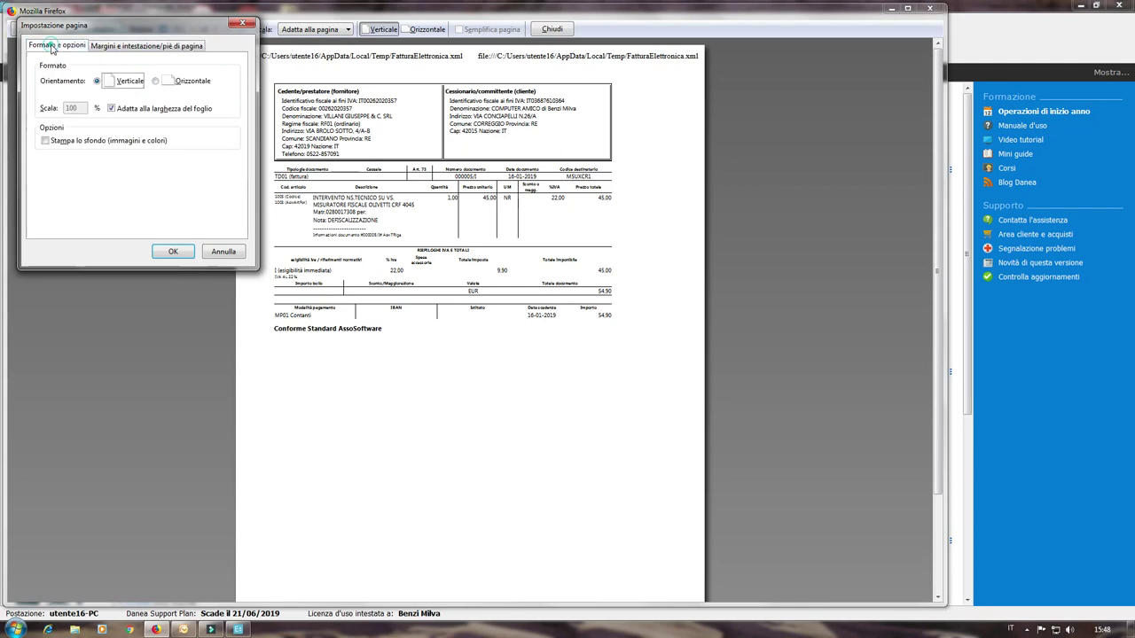
pyautogui.click(222, 253)
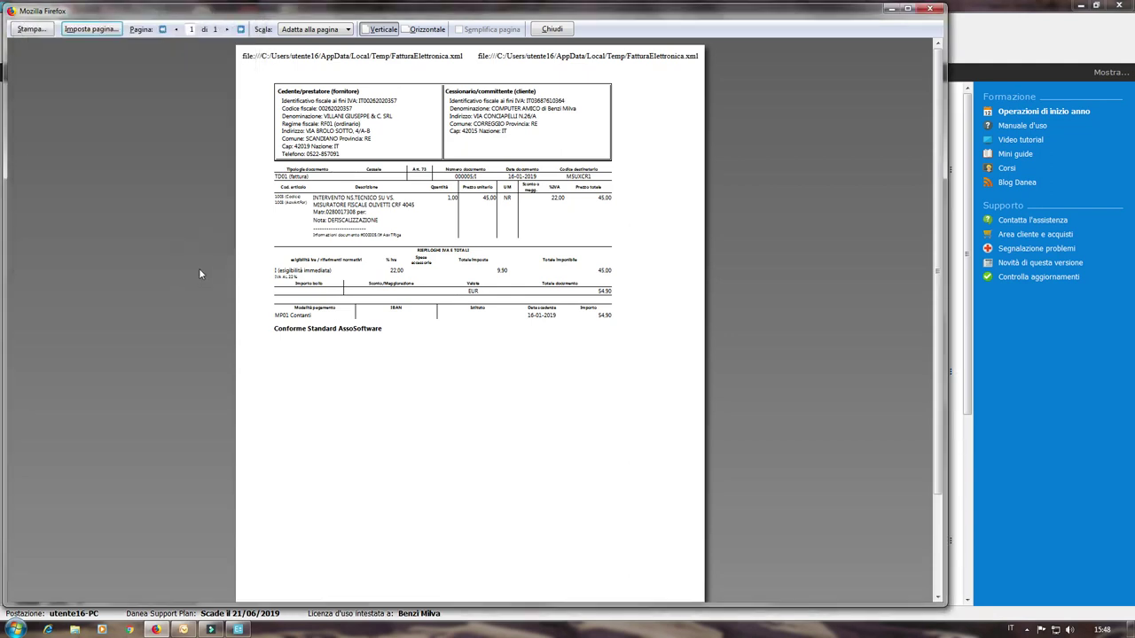
pyautogui.click(928, 9)
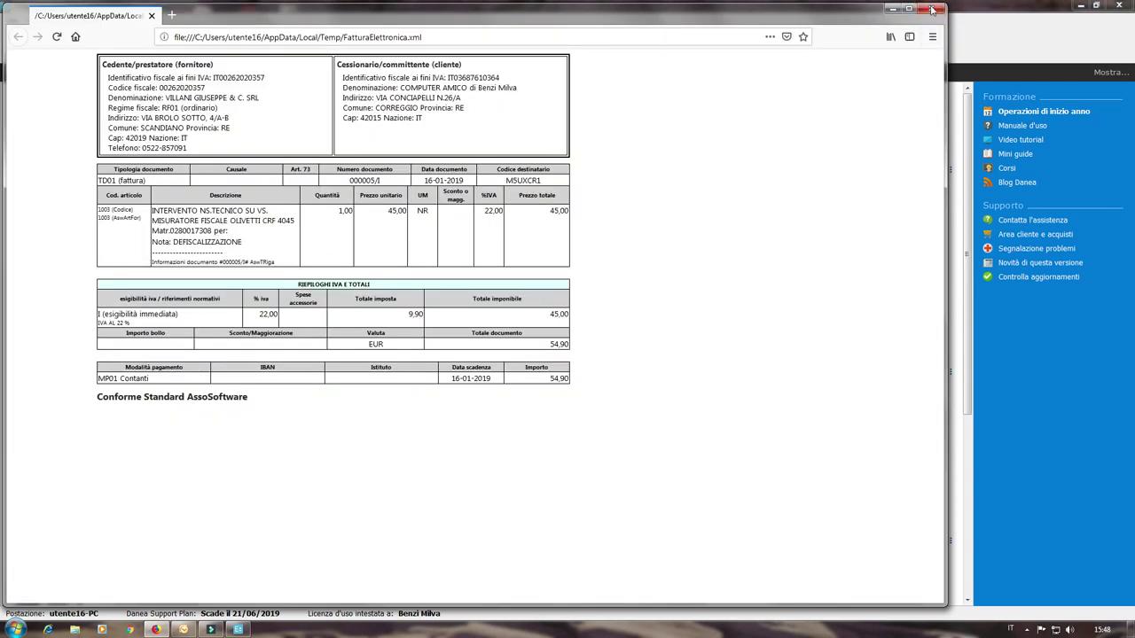
pyautogui.click(931, 9)
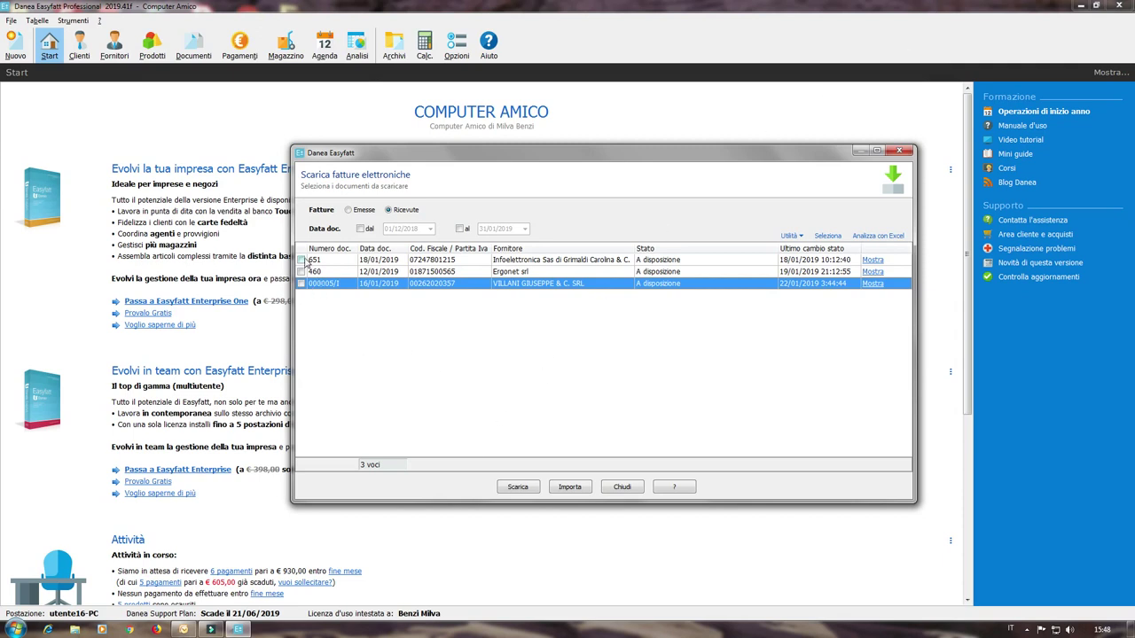
# Step: Select the Infoelettronica invoice dated 18/01/2019 and download it into the 2019 folder on drive TOSHIBA EXT (F:)
pyautogui.click(301, 260)
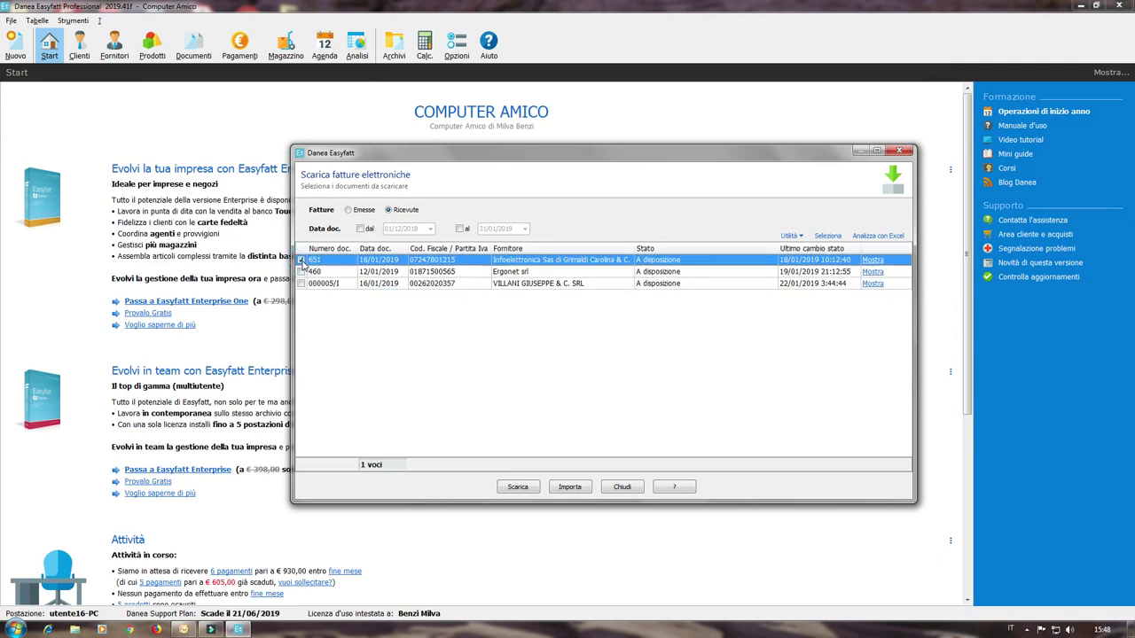
pyautogui.click(530, 493)
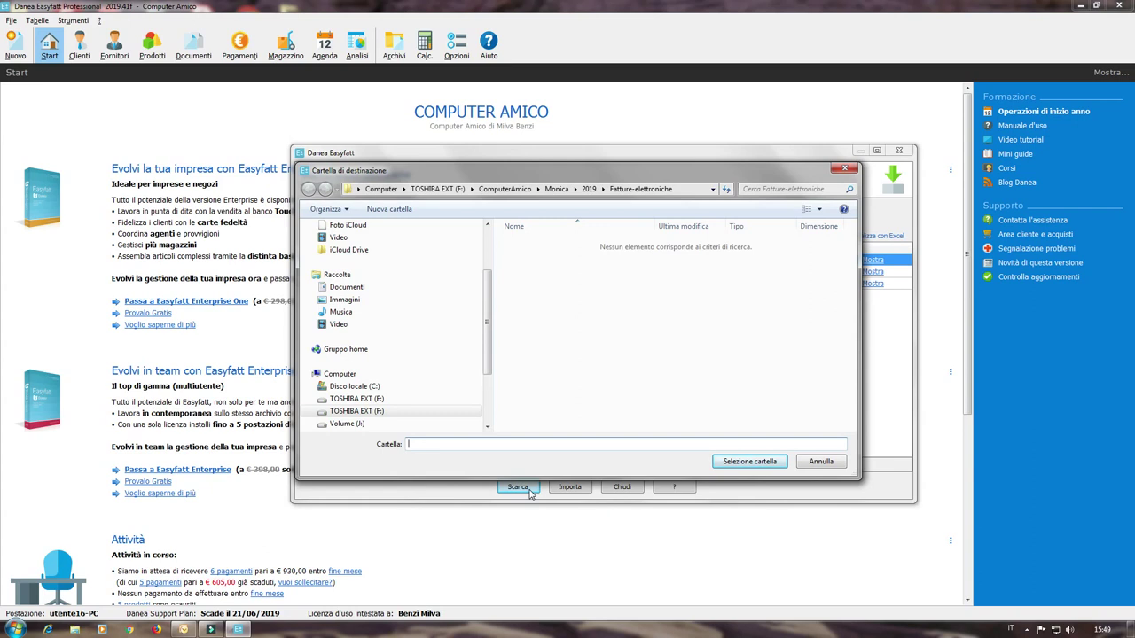
pyautogui.click(588, 189)
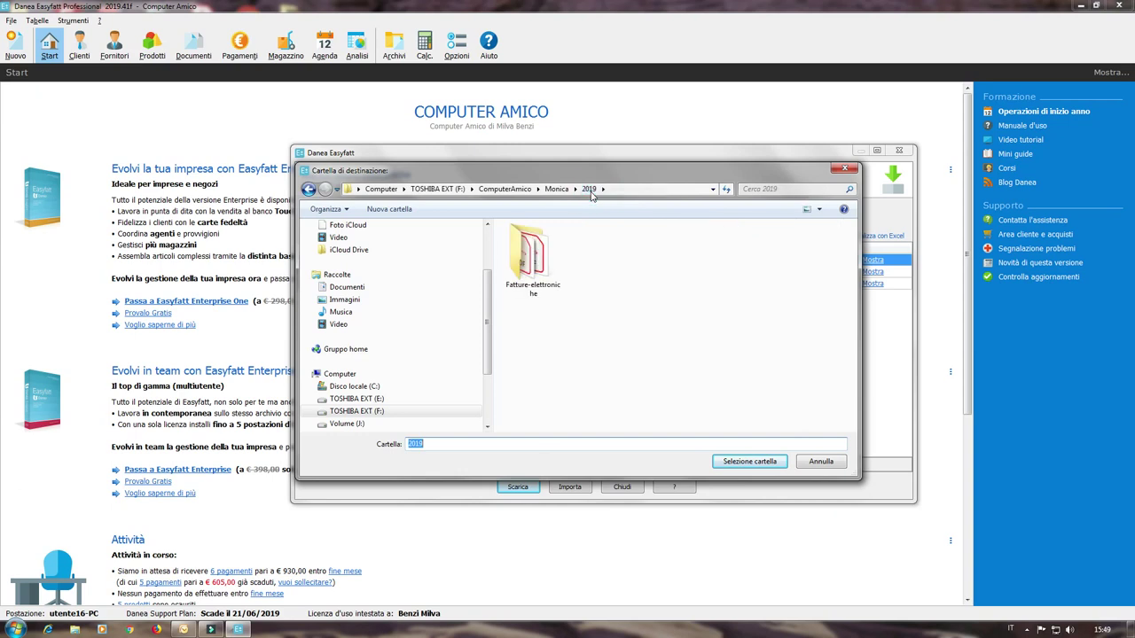
pyautogui.doubleClick(533, 256)
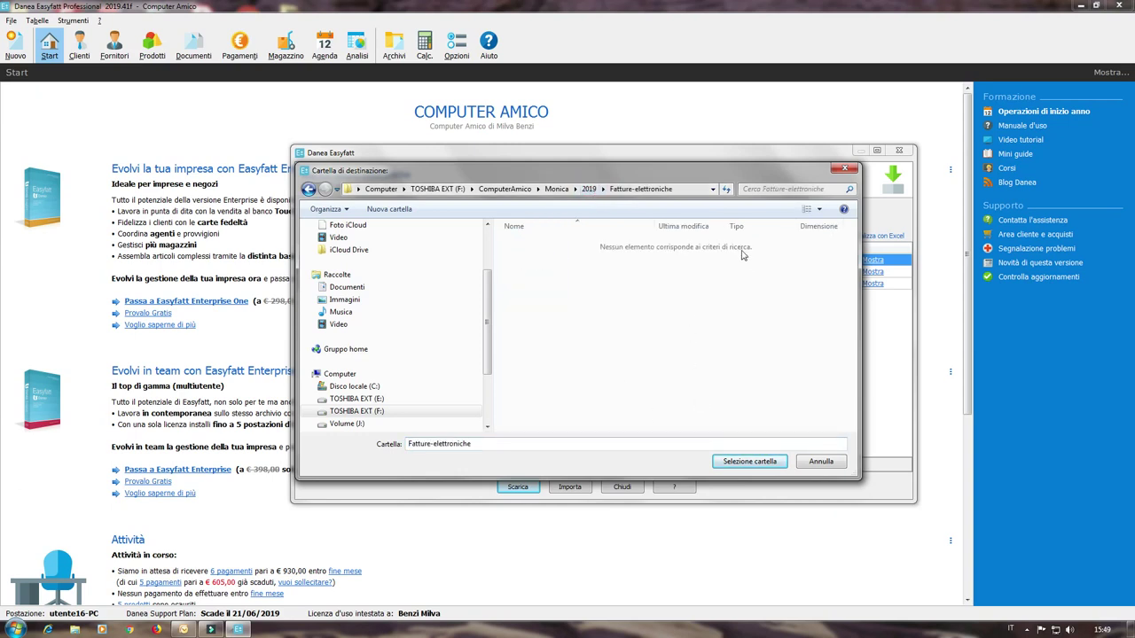
pyautogui.click(725, 190)
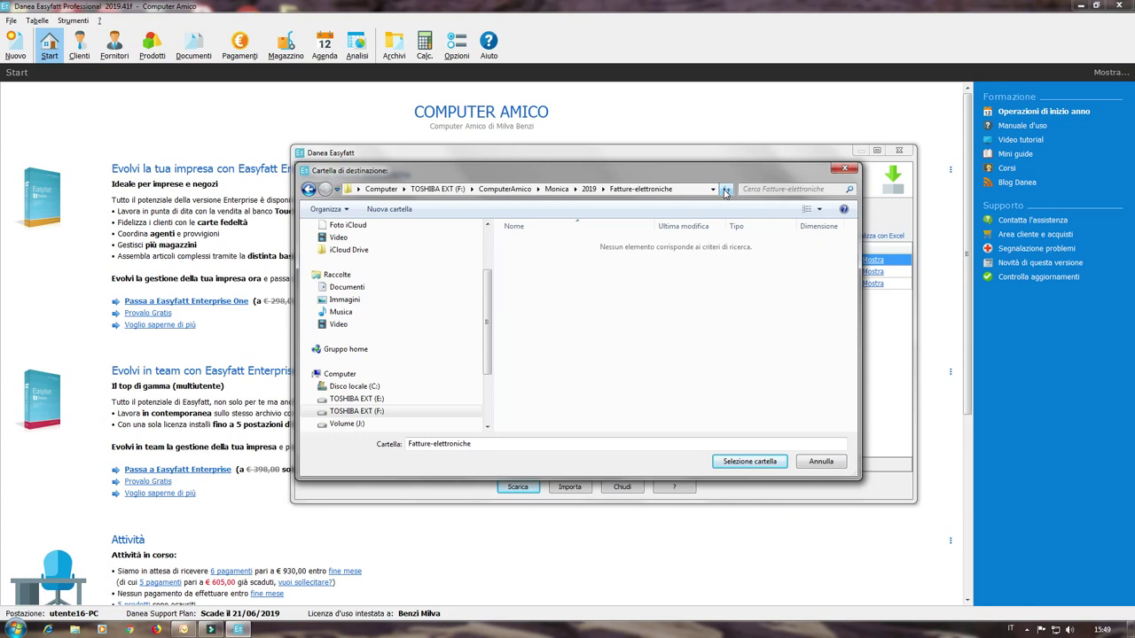
pyautogui.click(591, 190)
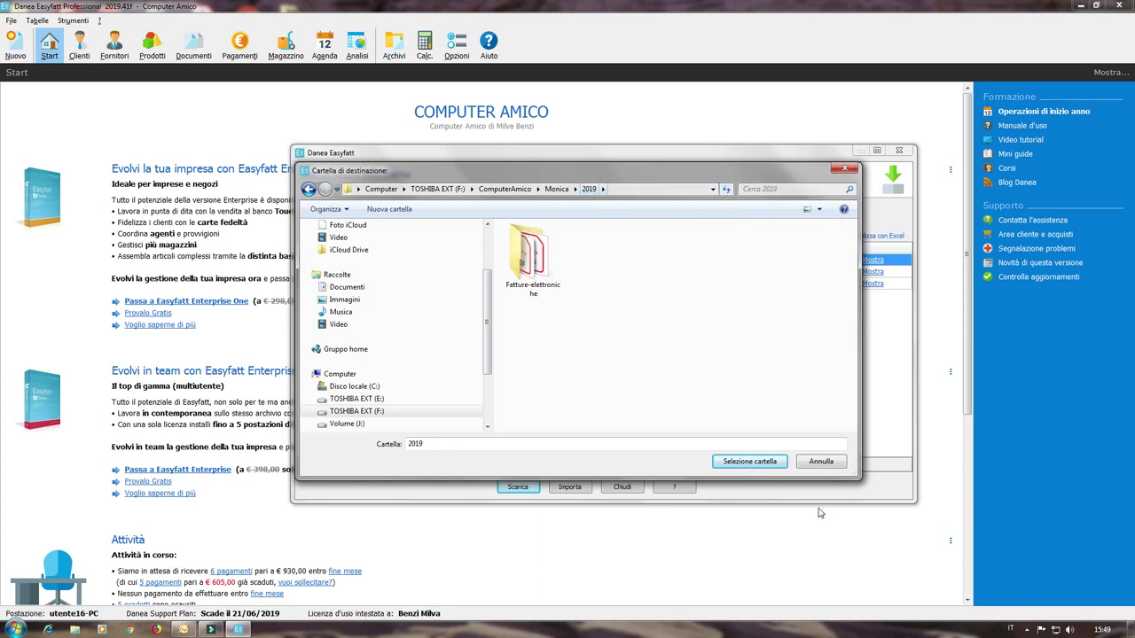
pyautogui.click(755, 464)
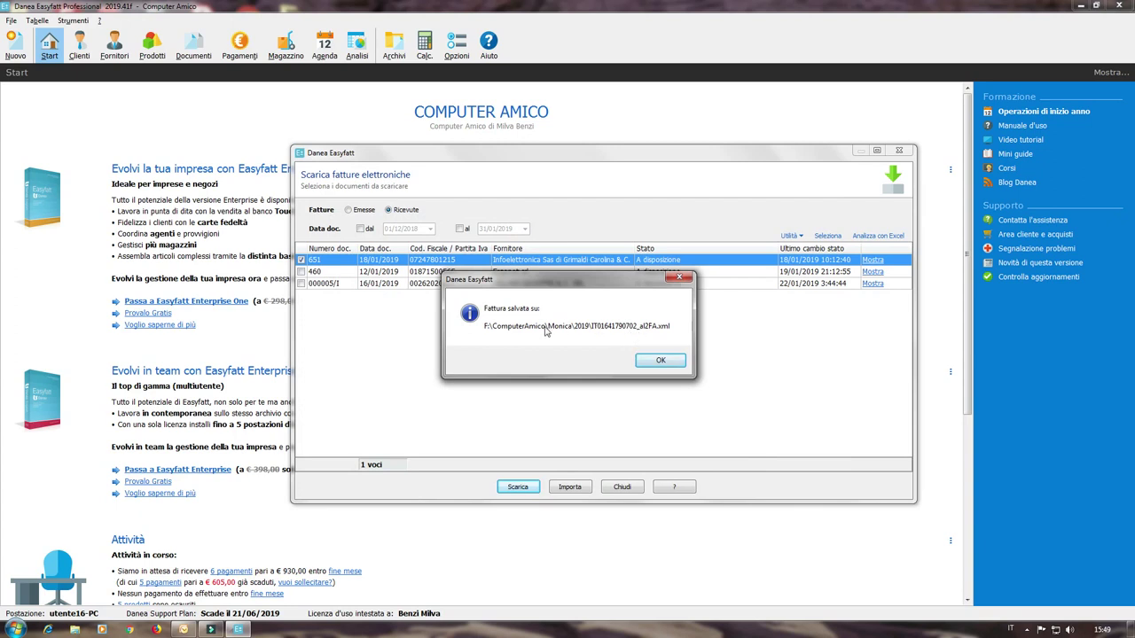
pyautogui.click(661, 360)
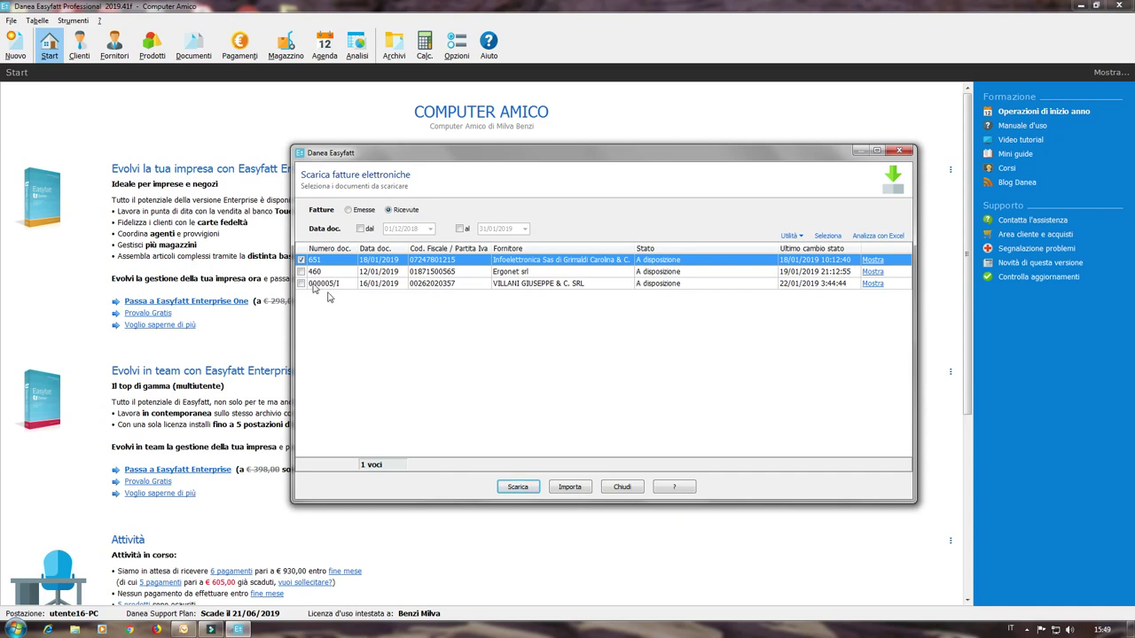
# Step: Add the Ergonet srl and 16/01/2019 invoices to the selection and choose to download all selected items in a single .zip
pyautogui.click(301, 272)
pyautogui.click(301, 283)
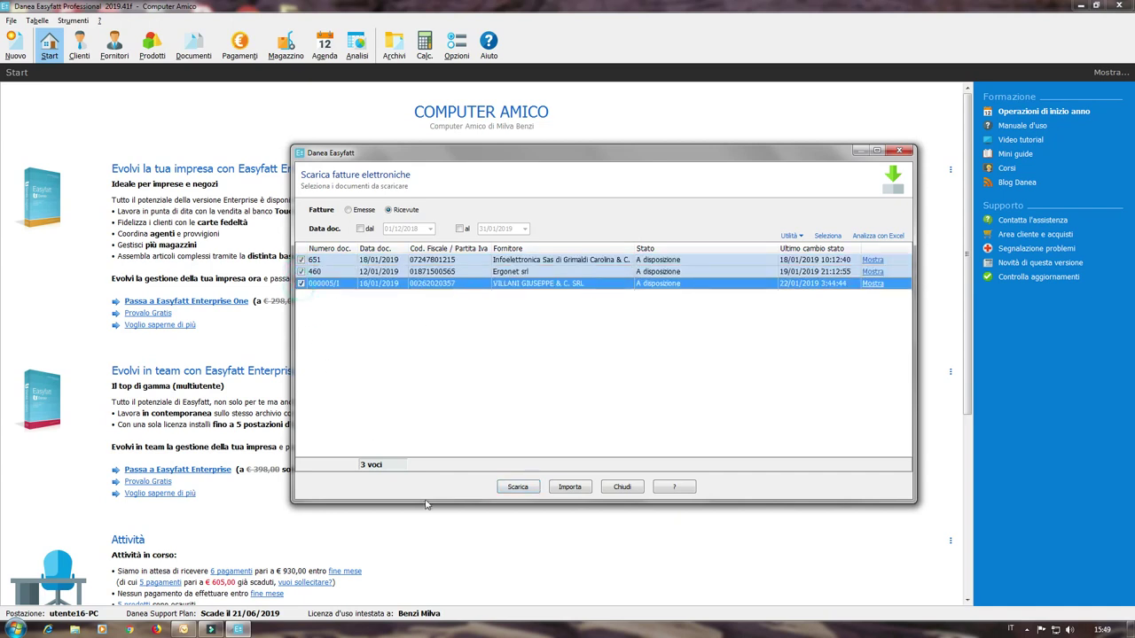
pyautogui.click(517, 487)
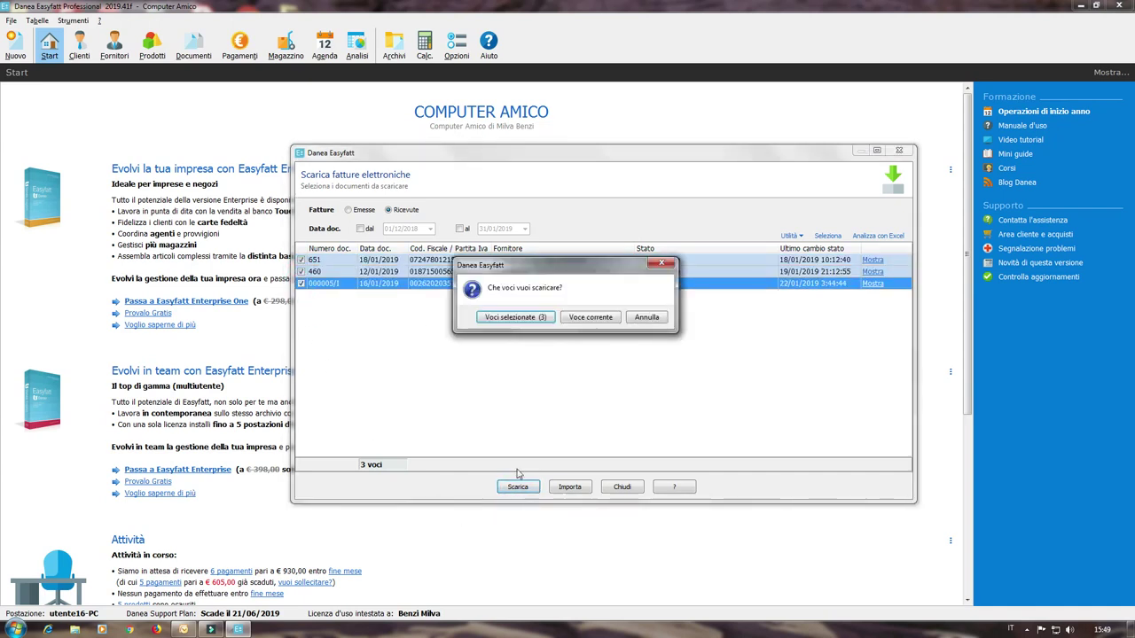
pyautogui.click(517, 320)
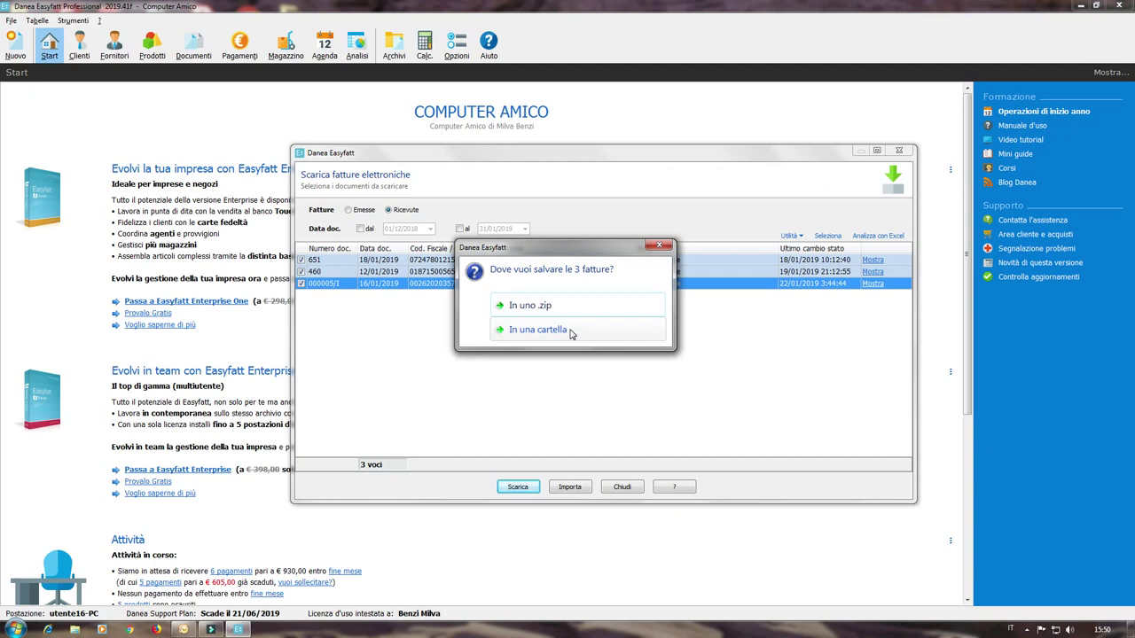
pyautogui.click(571, 308)
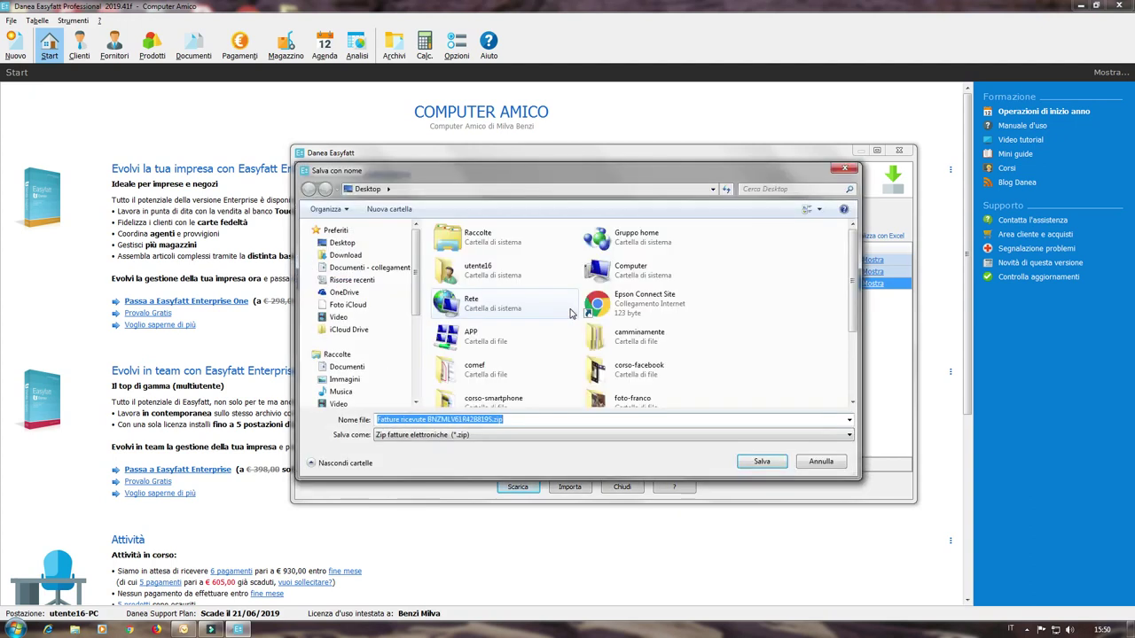
# Step: Insert "Gennaio" after "Fatture ricevute" in the zip file name and save the archive on the Desktop
pyautogui.click(428, 420)
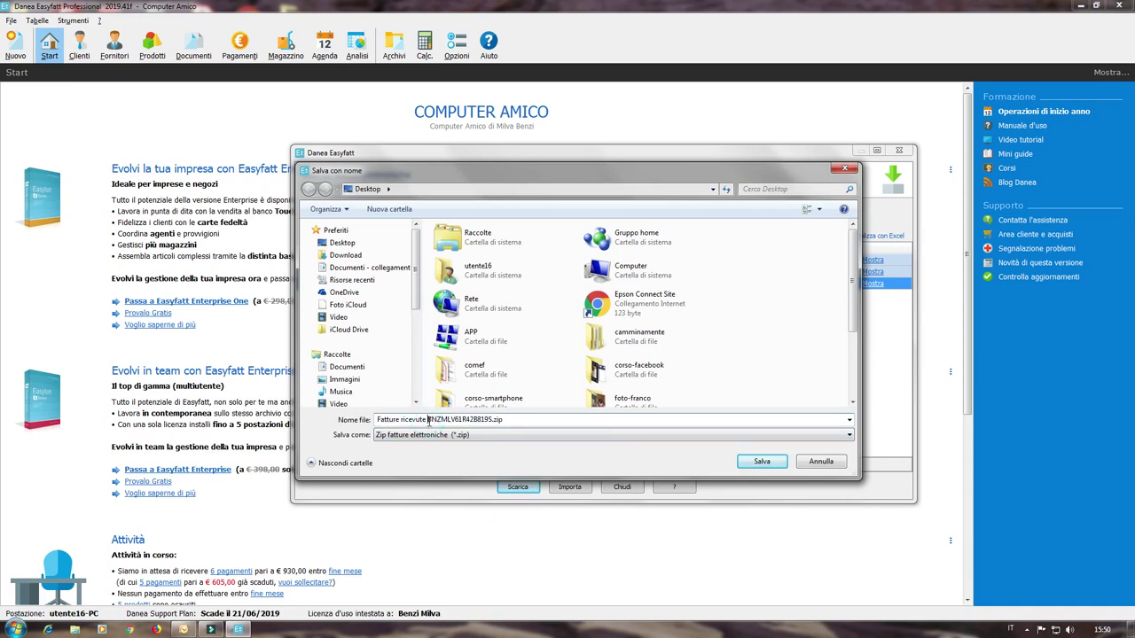
pyautogui.write('Gennaio')
pyautogui.hotkey('ctrl', 'a')
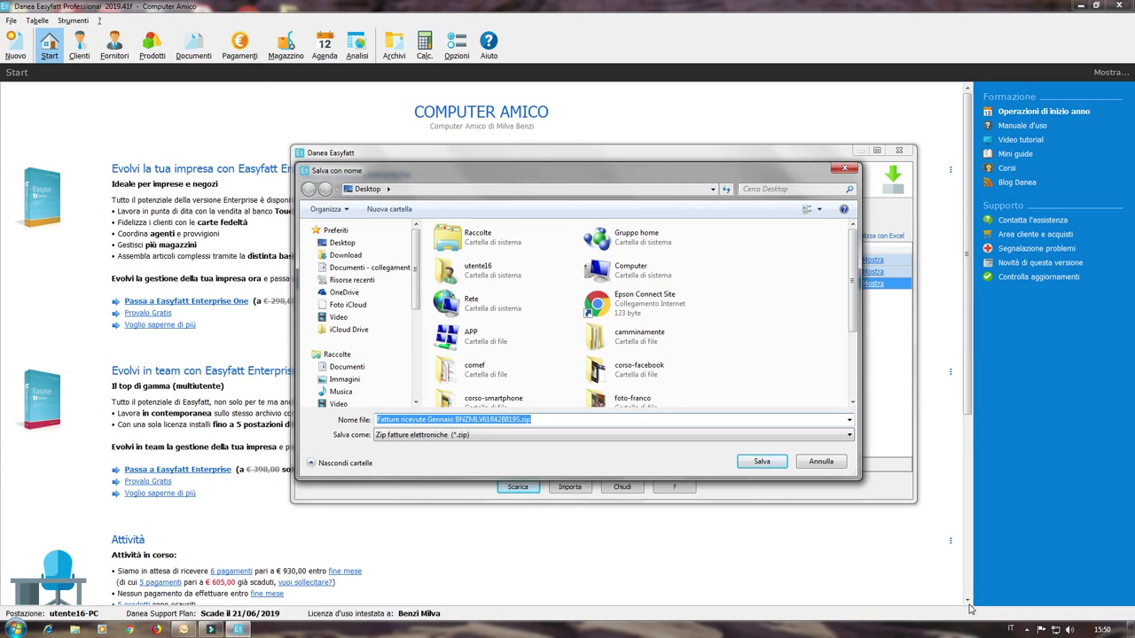
pyautogui.click(762, 462)
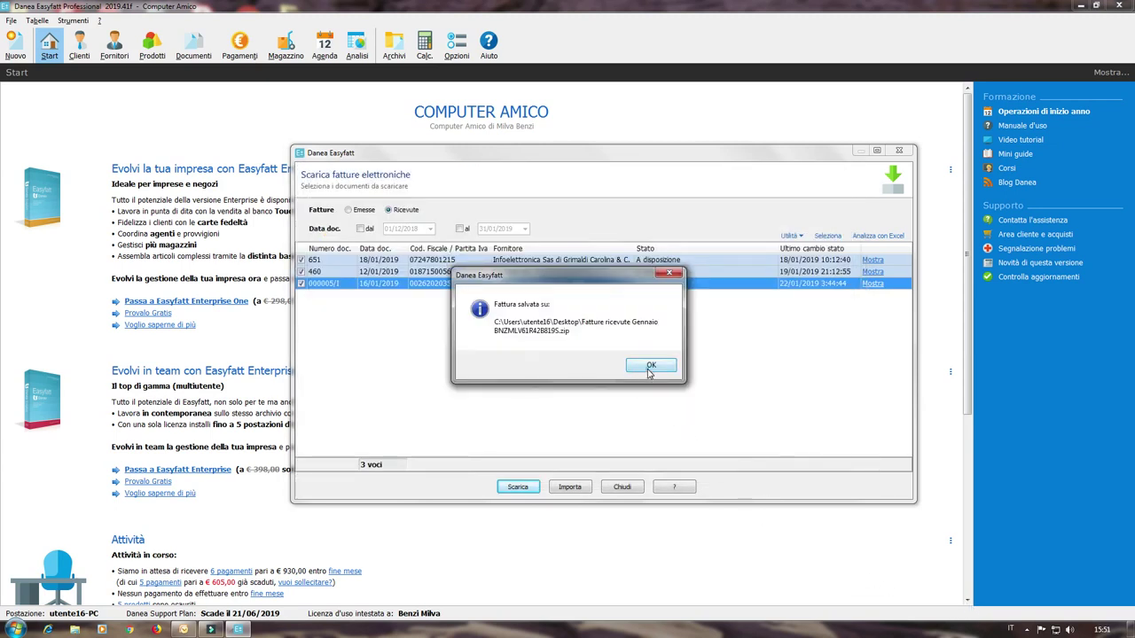
pyautogui.click(649, 367)
# Step: Reopen the electronic invoice download window in Danea Easyfatt and send the received invoices list to Excel for analysis
pyautogui.click(214, 630)
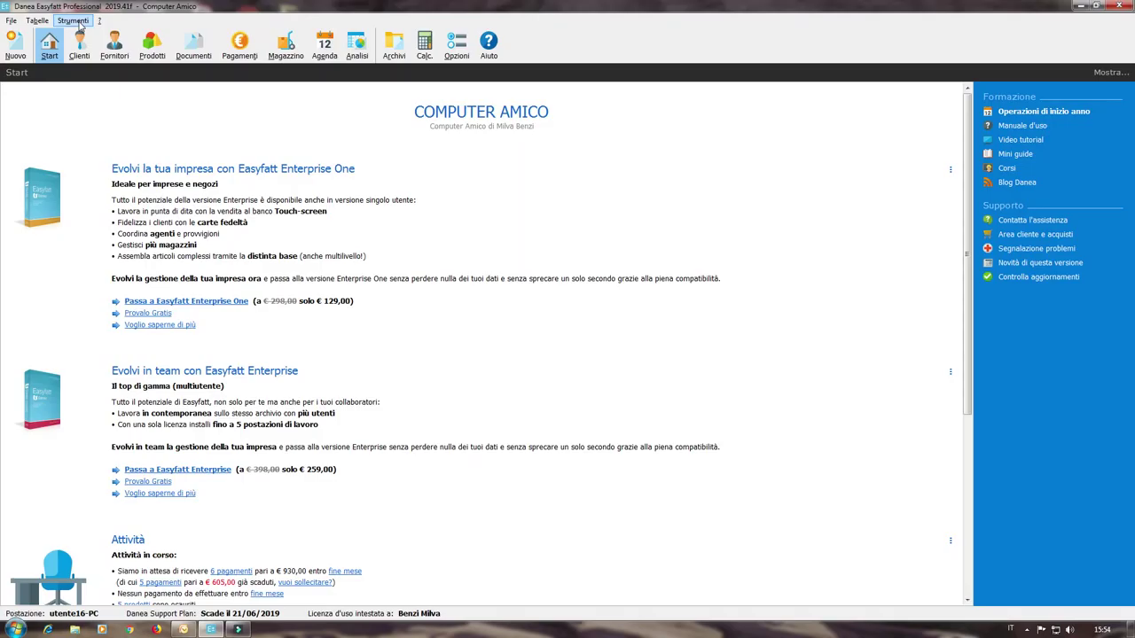
pyautogui.click(73, 20)
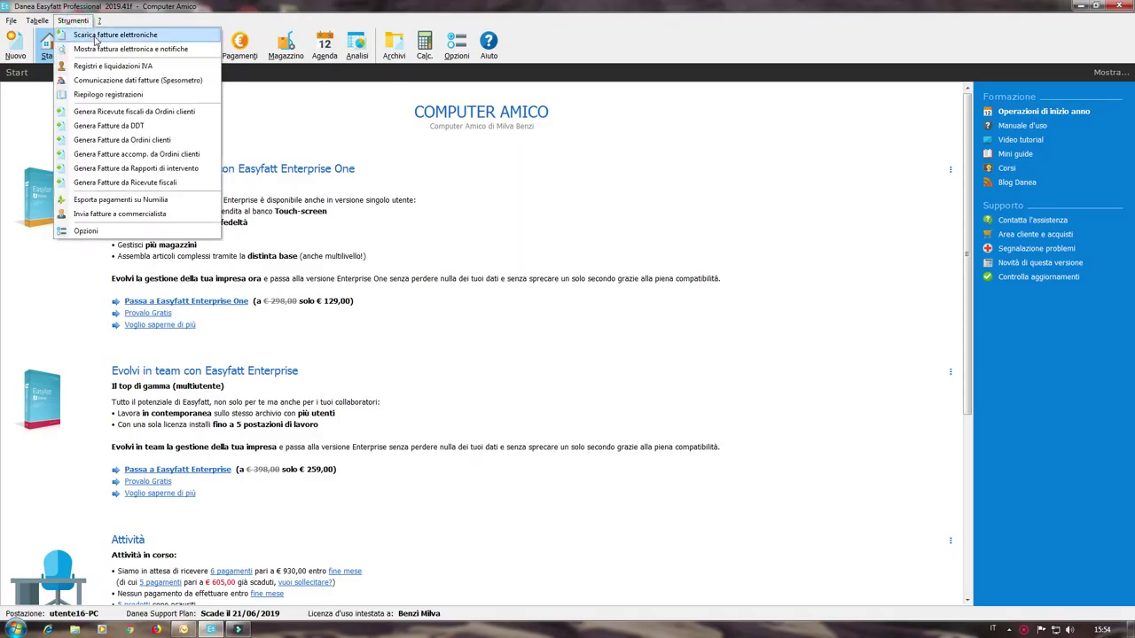
pyautogui.click(95, 35)
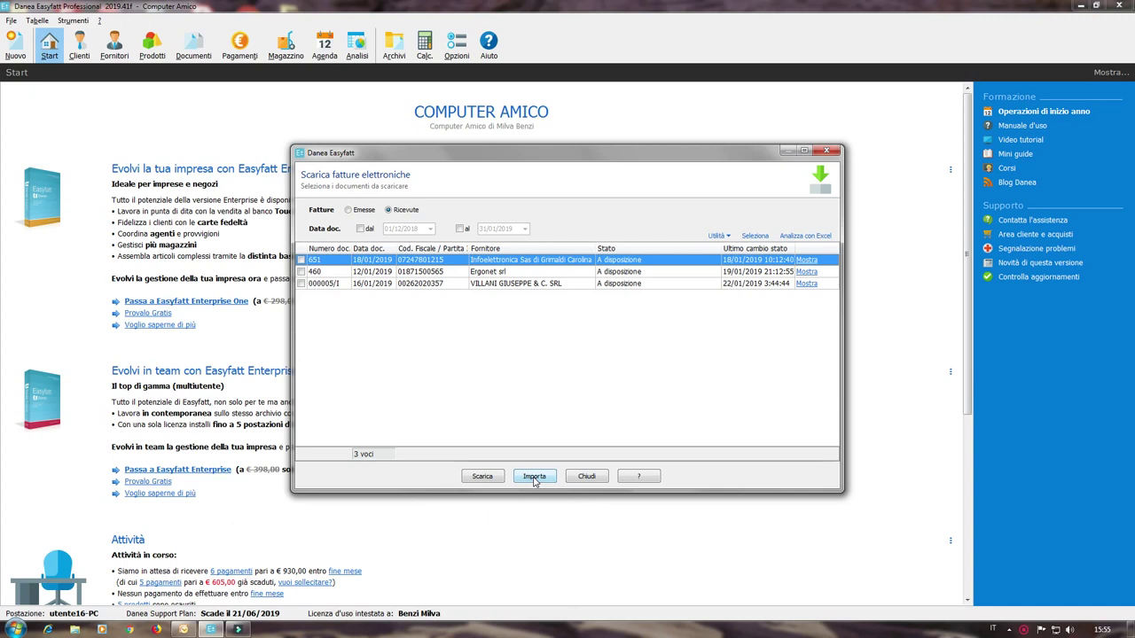
pyautogui.click(799, 238)
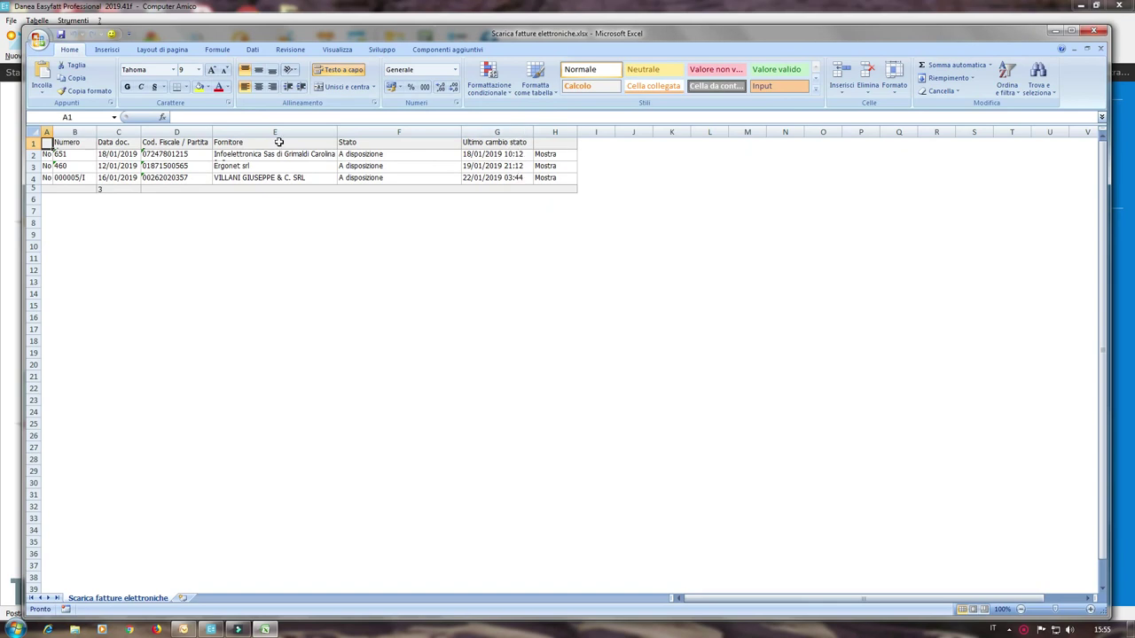
# Step: Compare the Excel sheet with the Easyfatt invoice list, and close the spreadsheet and the invoice download window
pyautogui.click(212, 629)
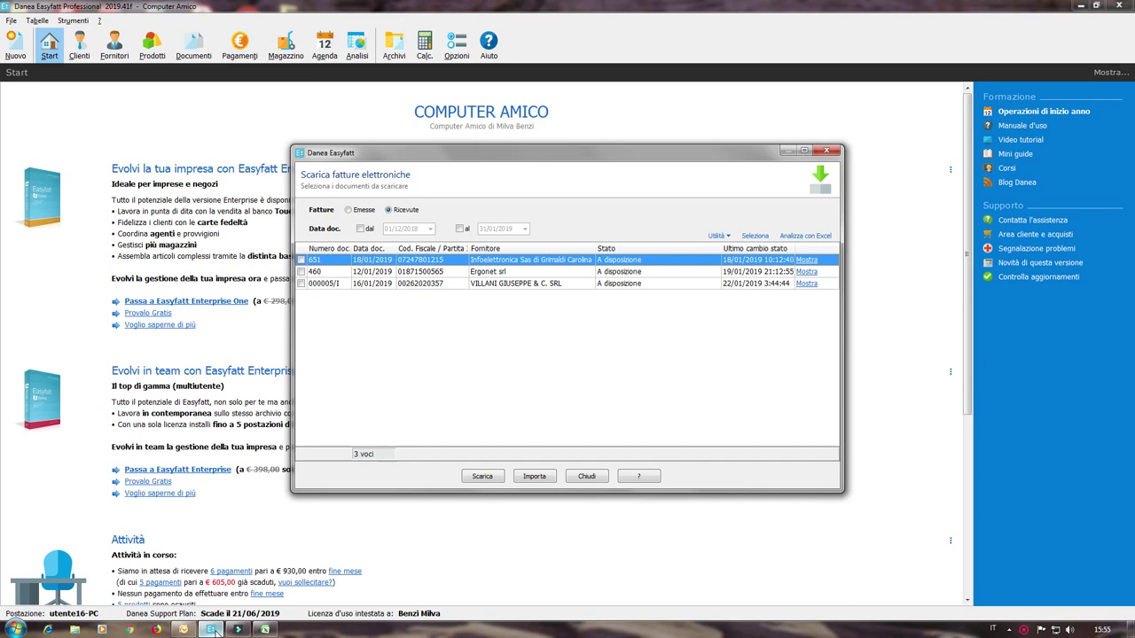
pyautogui.click(265, 630)
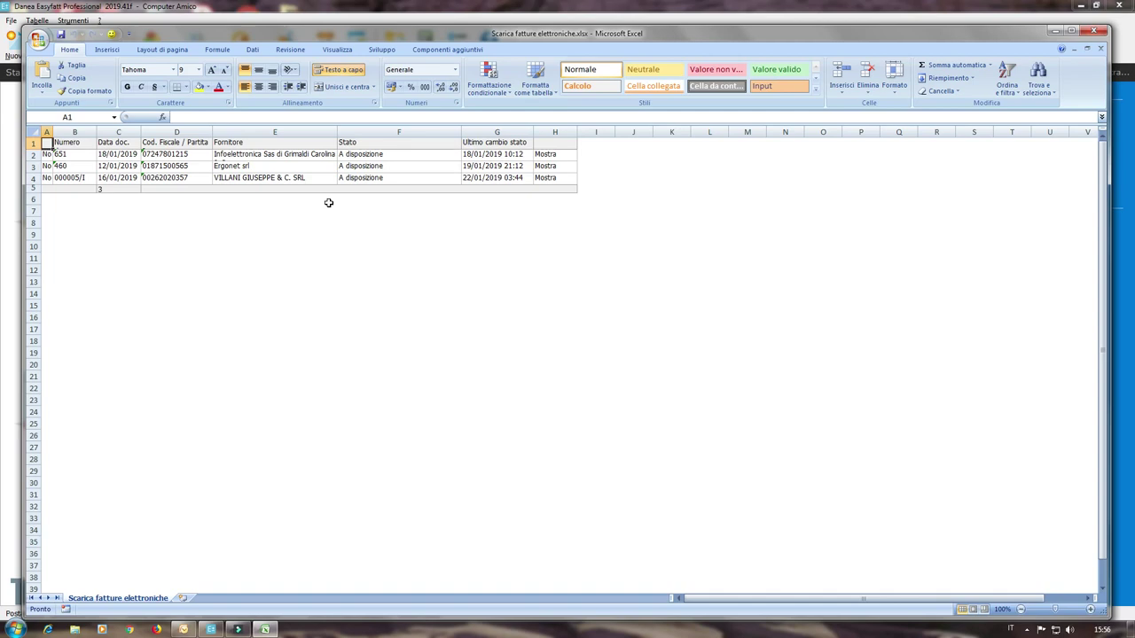
pyautogui.click(1089, 32)
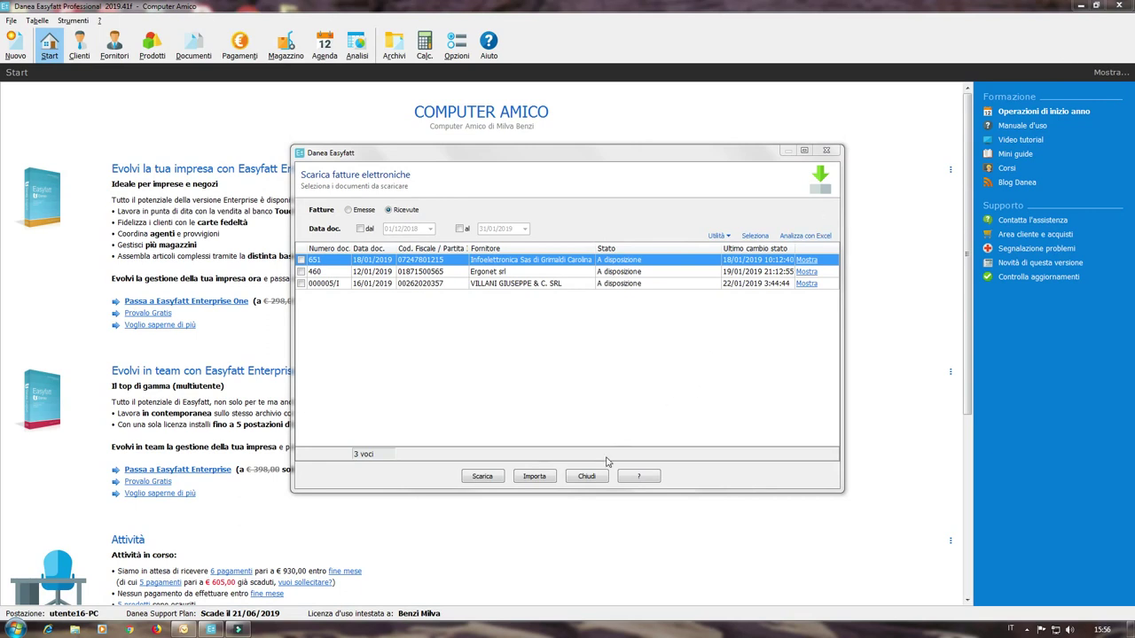
pyautogui.click(584, 476)
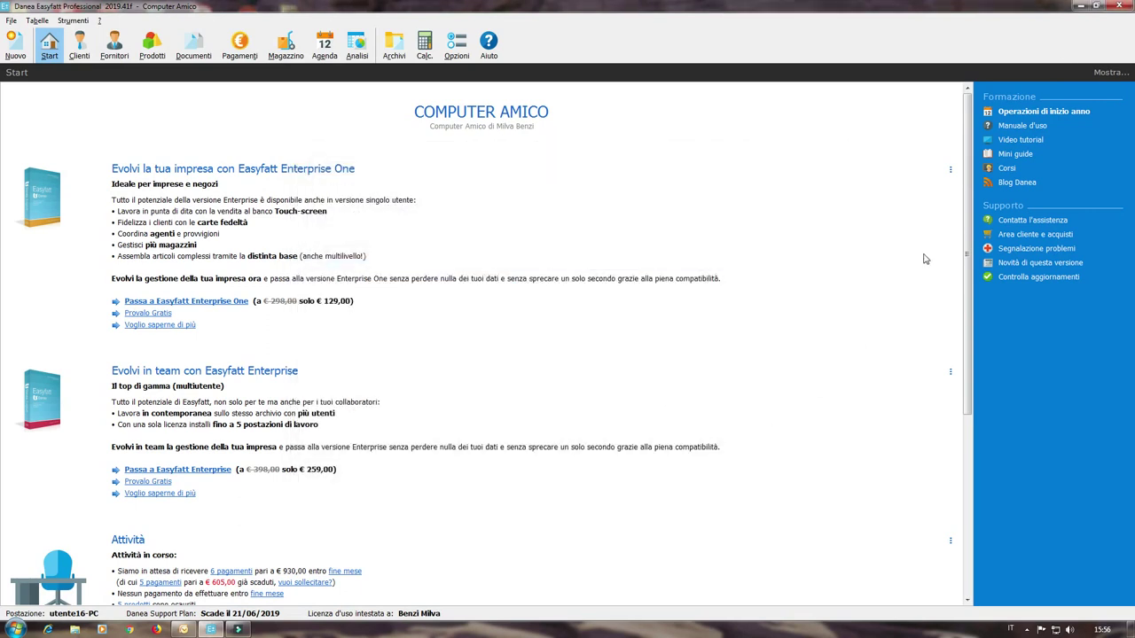
# Step: Extract the "Fatture ricevute Gennaio" zip into its own folder on the desktop, place both in the empty area and open the folder
pyautogui.click(1083, 7)
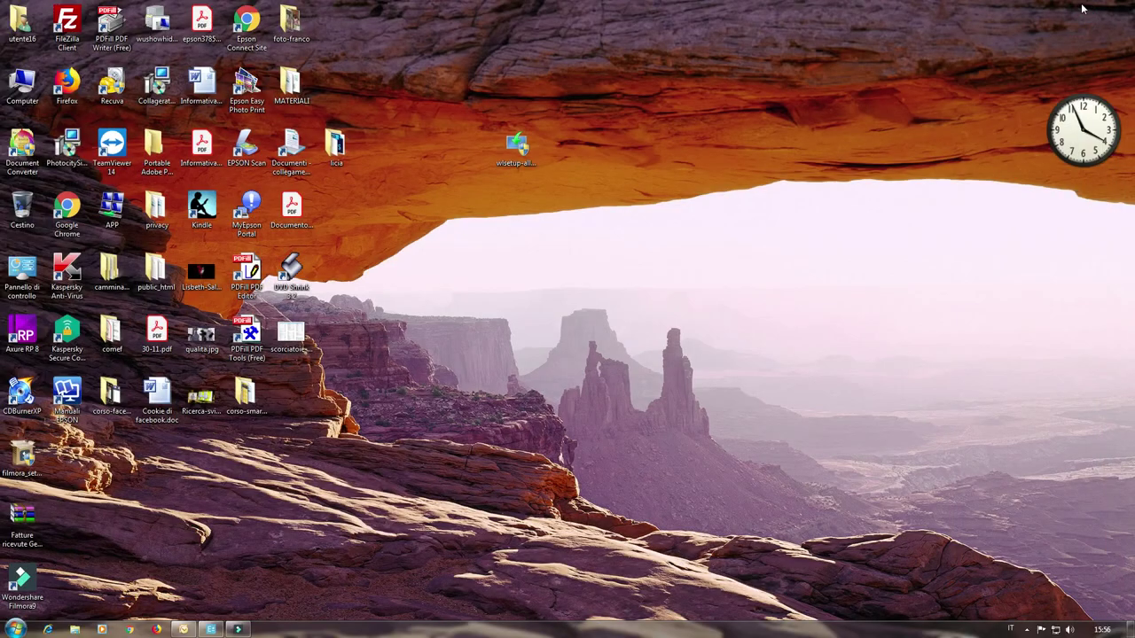
pyautogui.moveTo(22, 516); pyautogui.dragTo(466, 258)
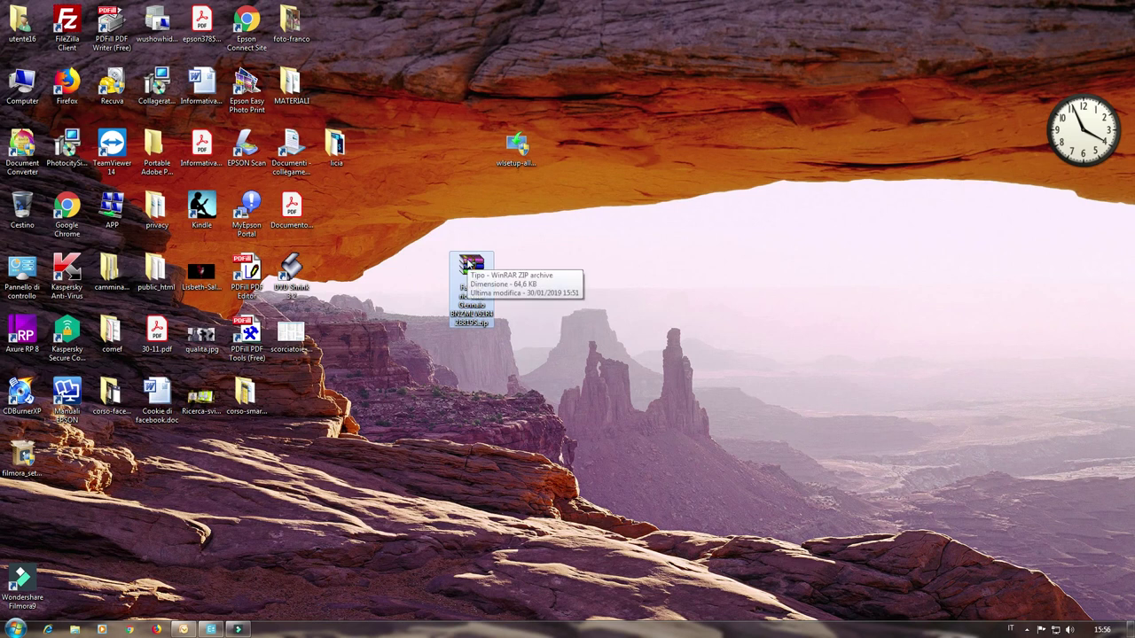
pyautogui.rightClick(466, 258)
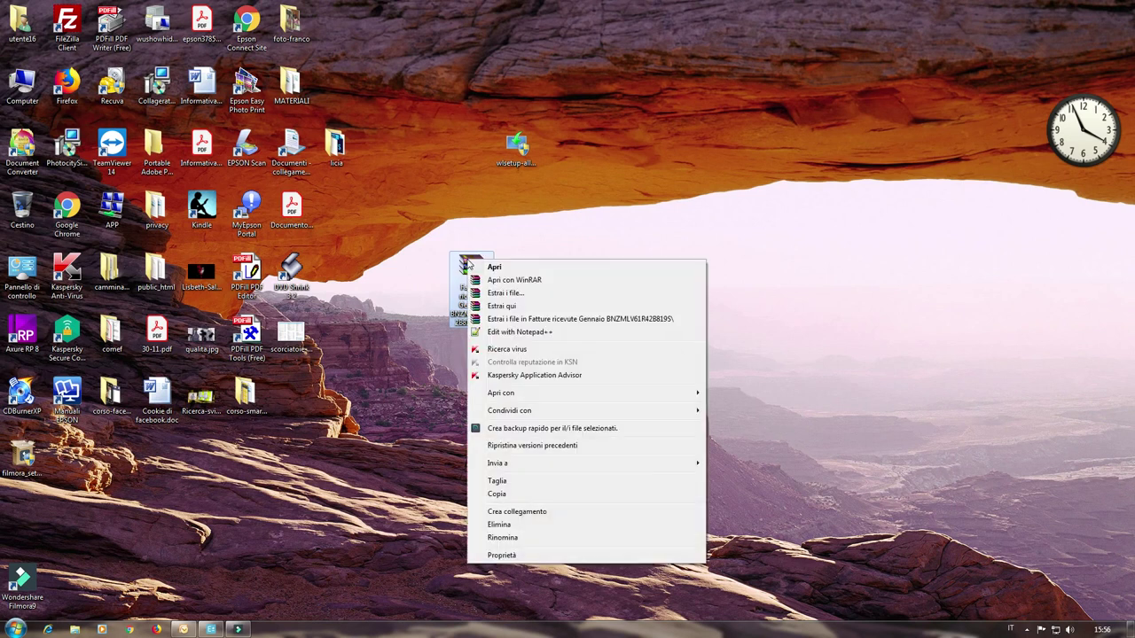
pyautogui.click(518, 319)
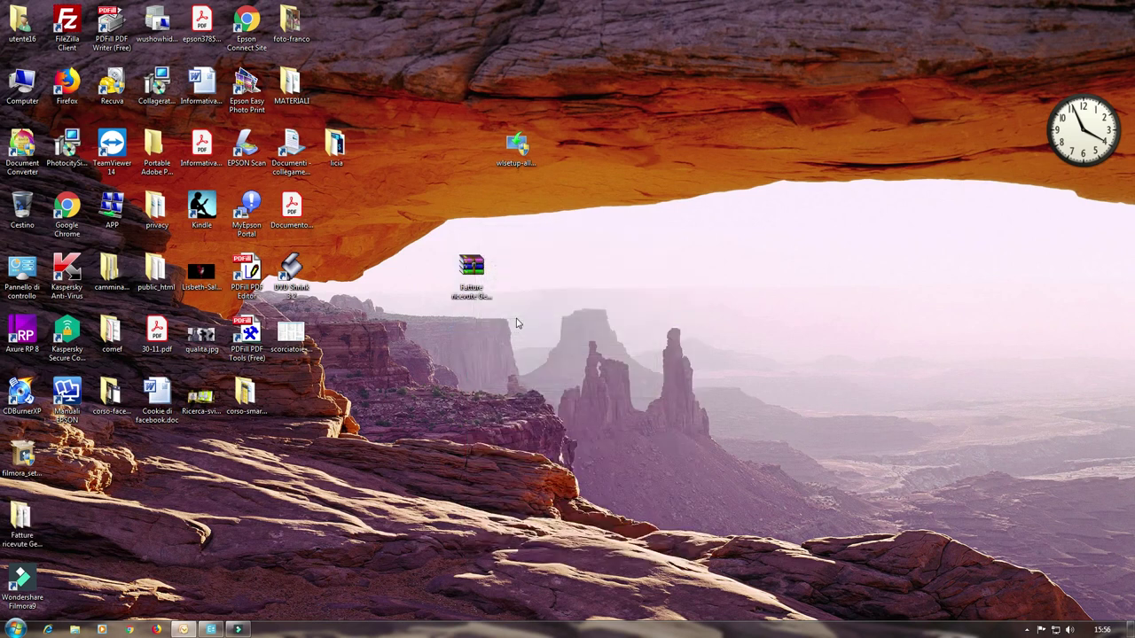
pyautogui.moveTo(22, 521); pyautogui.dragTo(471, 339)
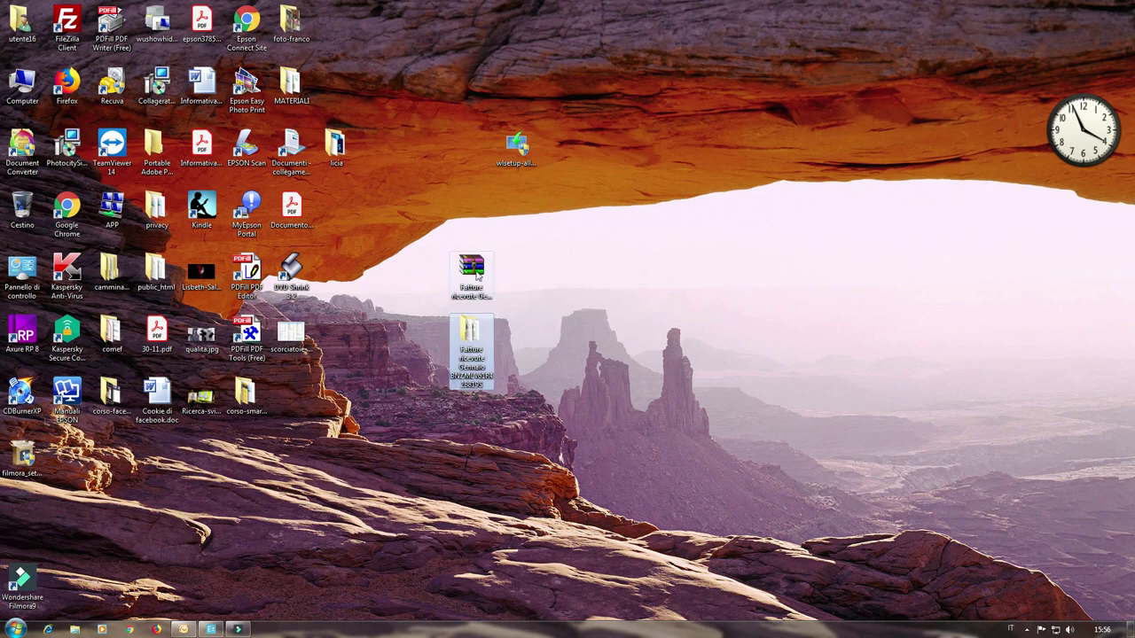
pyautogui.doubleClick(471, 339)
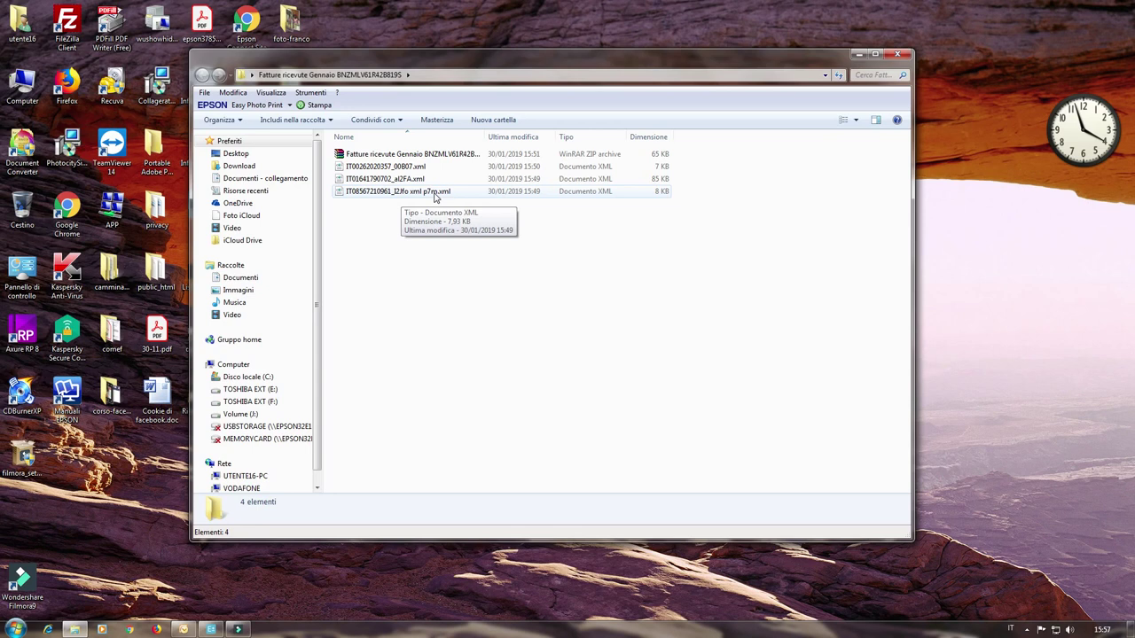
# Step: Switch to Chrome and search Google for "da xml a pdf"
pyautogui.click(130, 629)
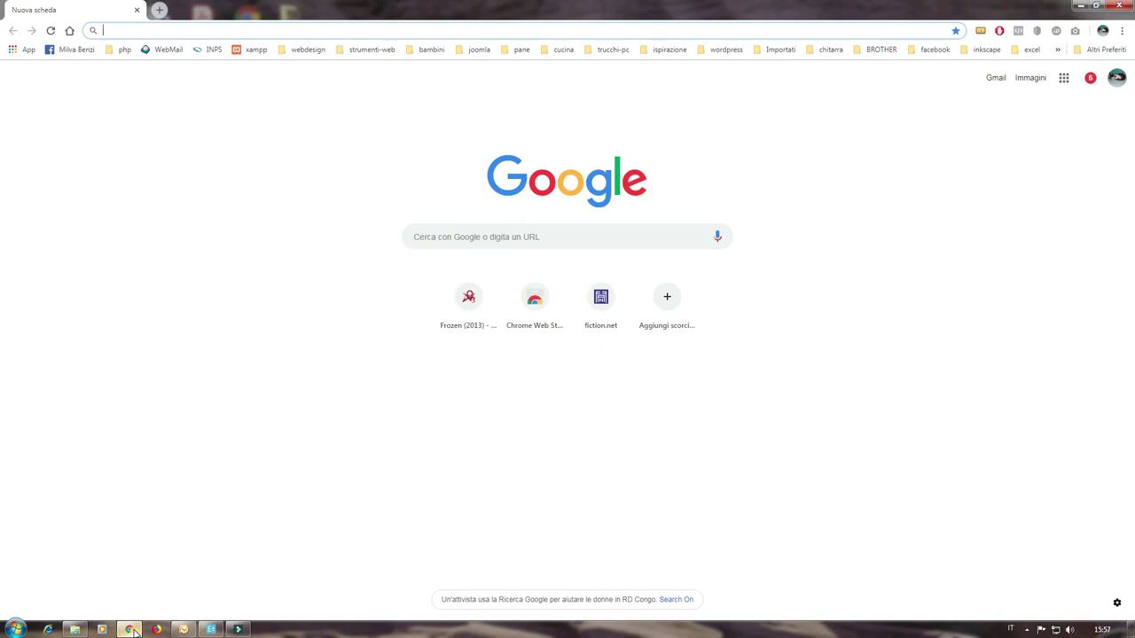
pyautogui.click(424, 237)
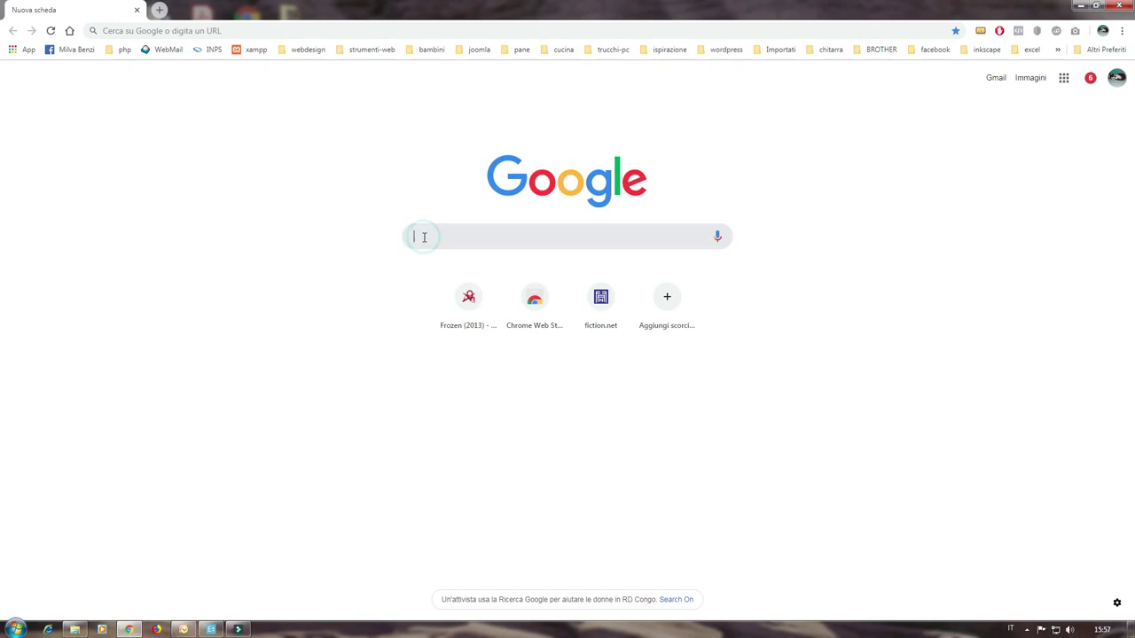
pyautogui.write('da x')
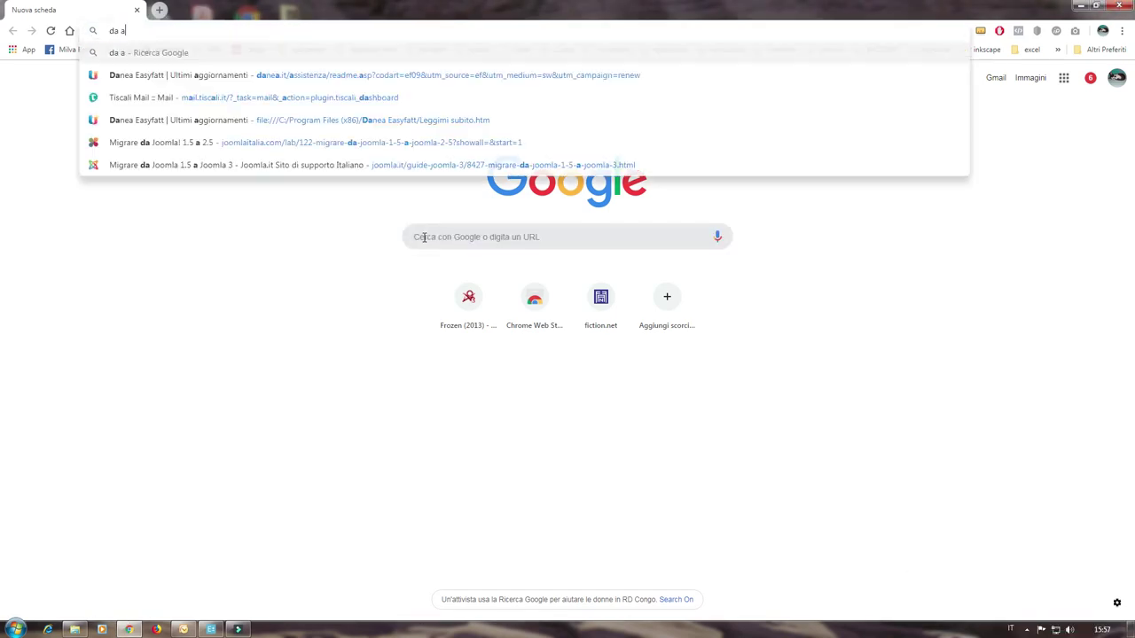
pyautogui.write('ml')
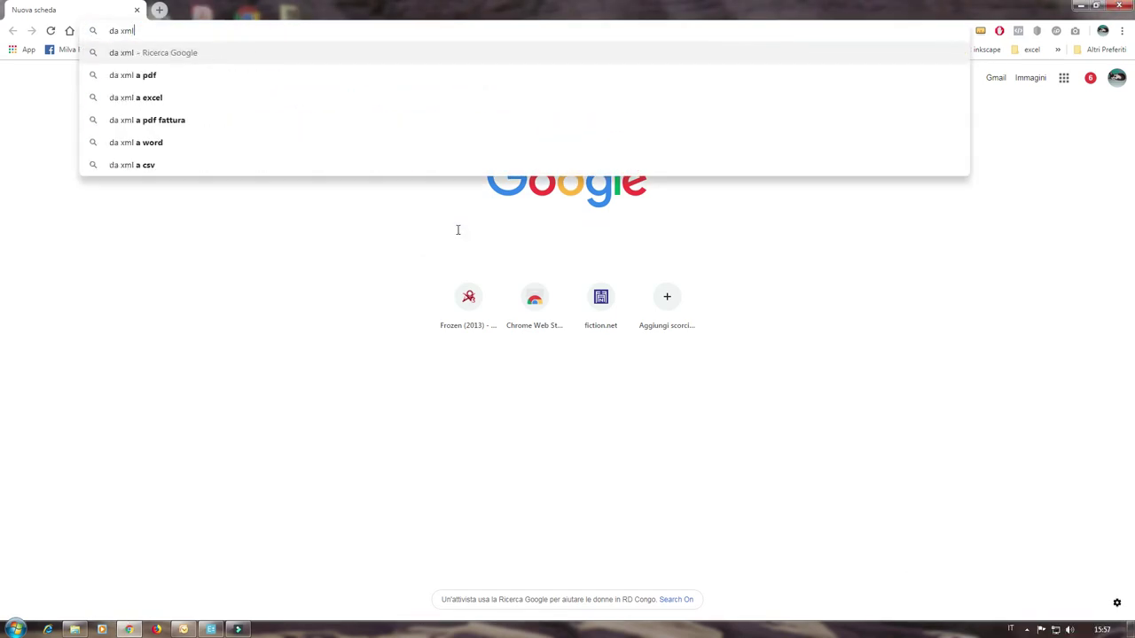
pyautogui.click(131, 75)
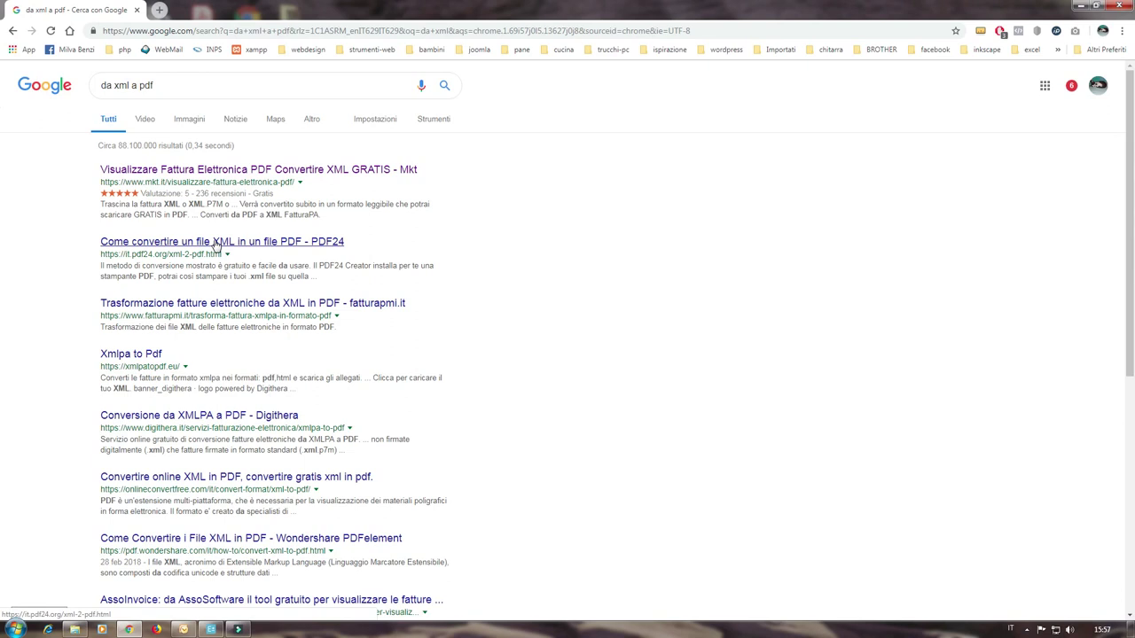
# Step: Refine the search to "da xml a pdf fattura elettronica" and open the fatturapmi.it XML-to-PDF conversion page
pyautogui.click(156, 85)
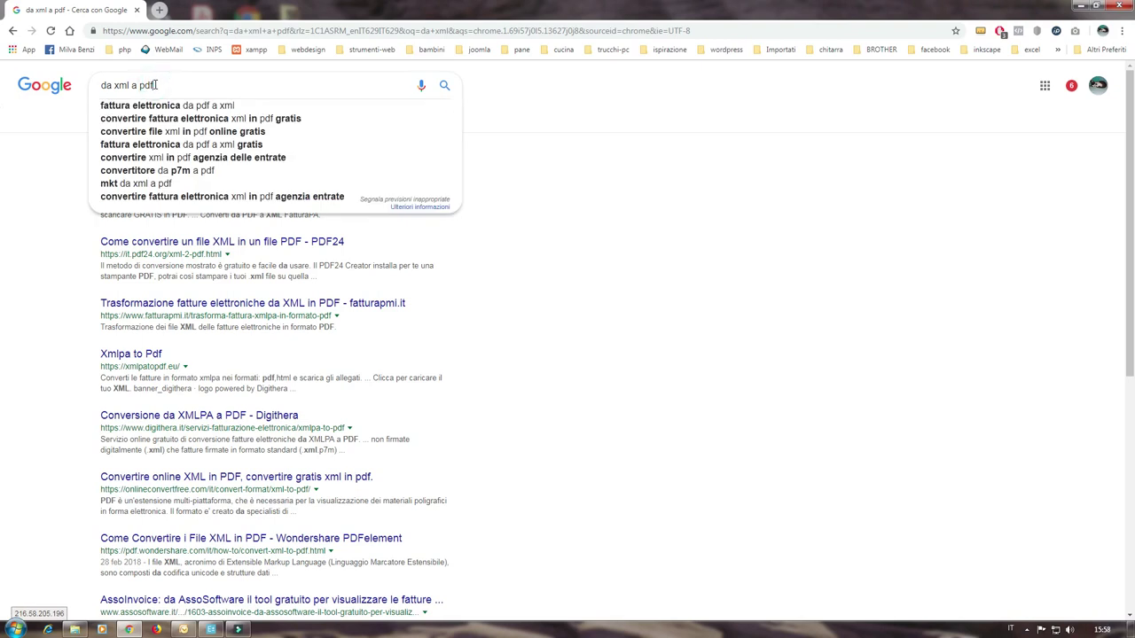
pyautogui.moveTo(155, 84); pyautogui.dragTo(93, 92)
pyautogui.write('da')
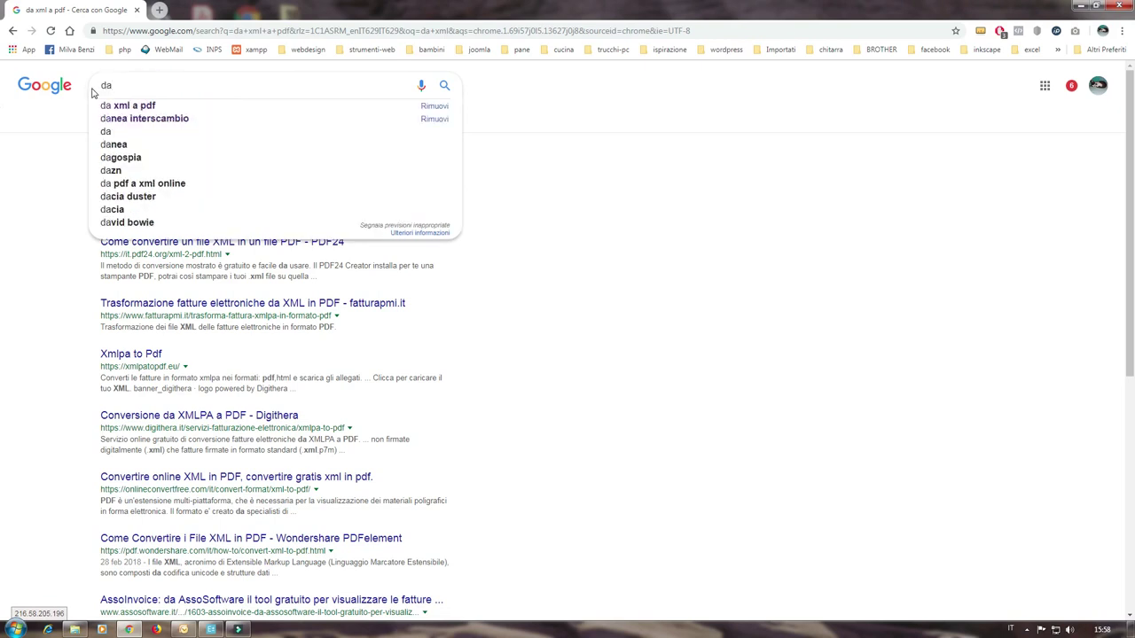
pyautogui.write(' xml')
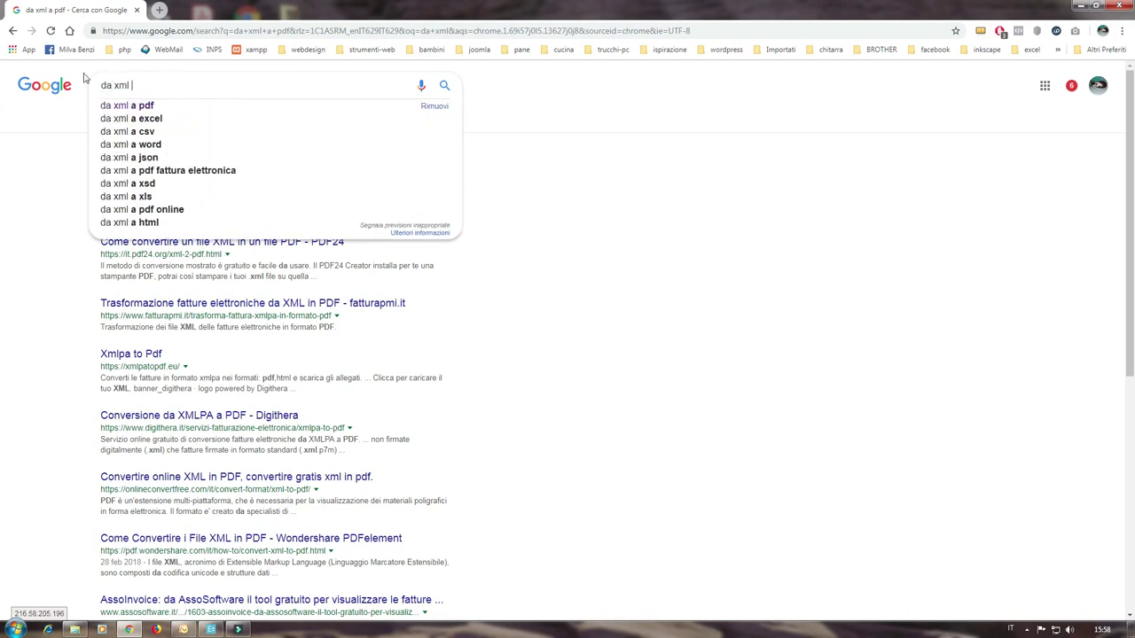
pyautogui.click(180, 174)
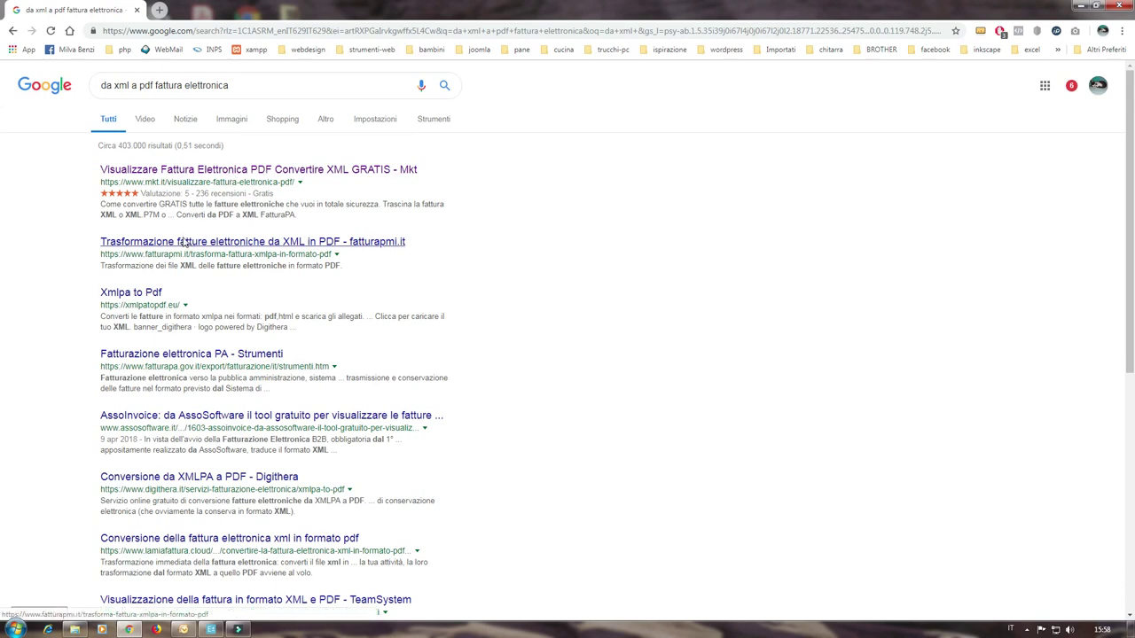
pyautogui.click(190, 246)
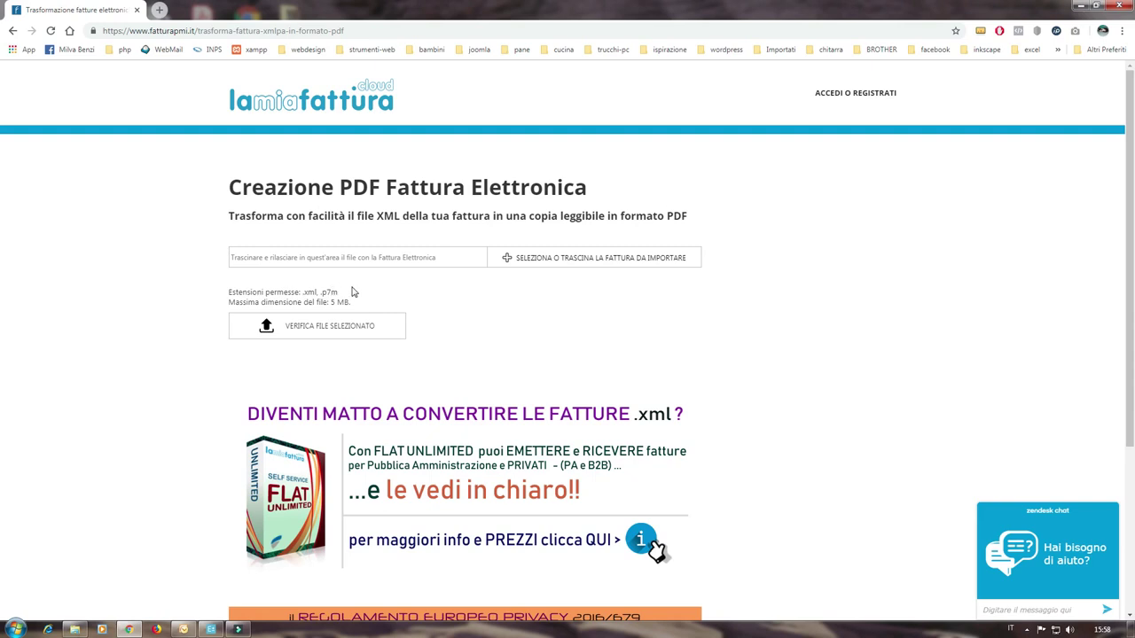
pyautogui.click(502, 259)
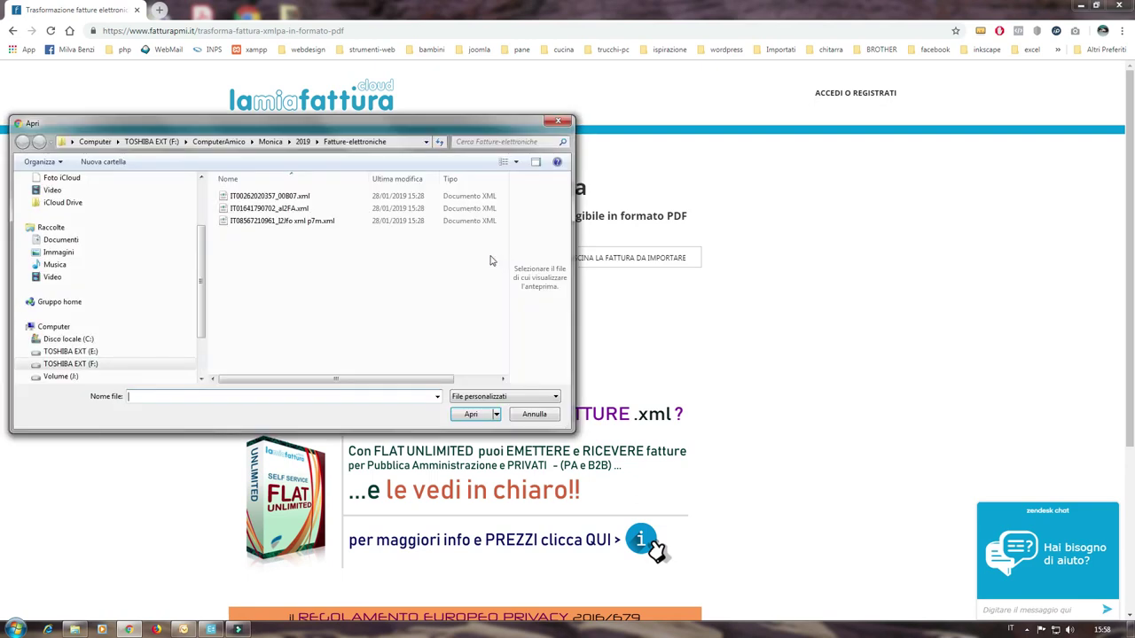
pyautogui.click(313, 221)
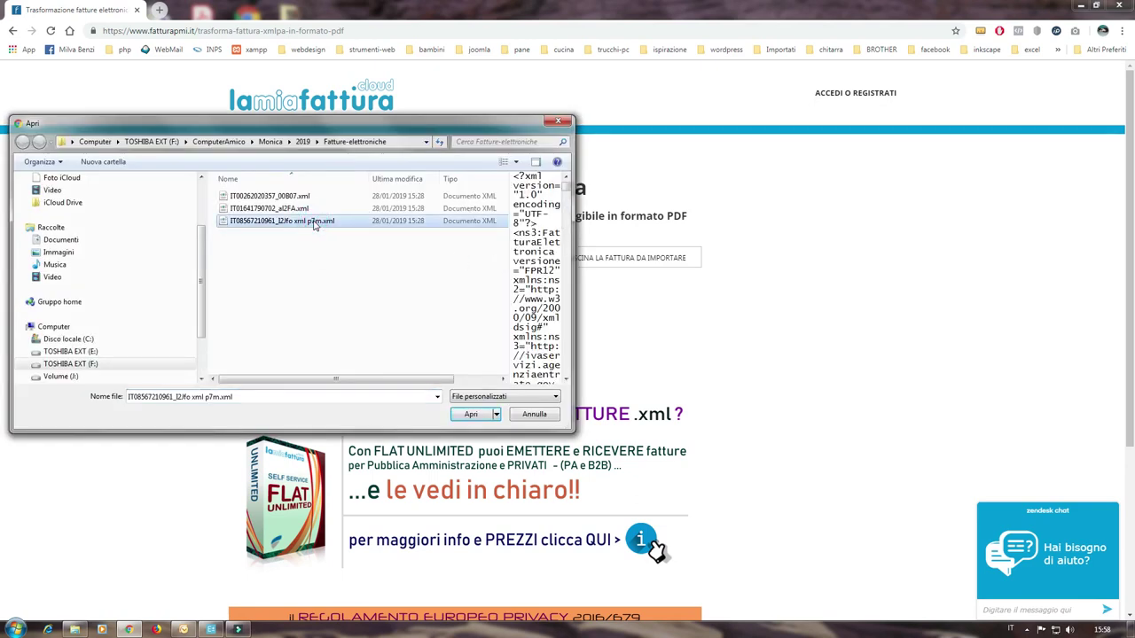
pyautogui.click(469, 414)
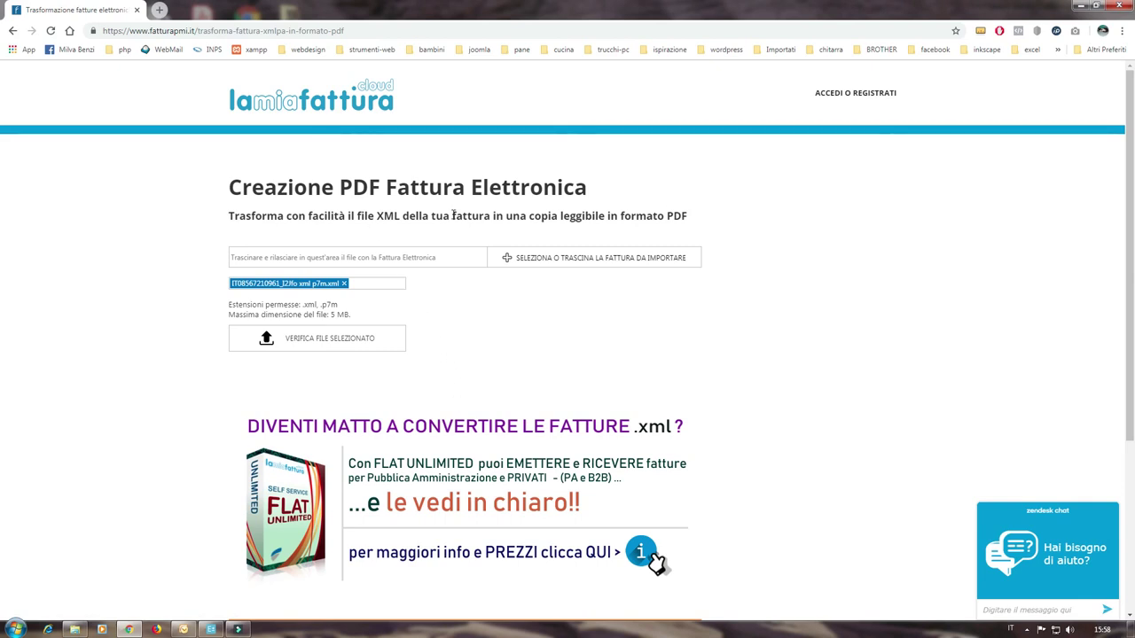
pyautogui.click(344, 284)
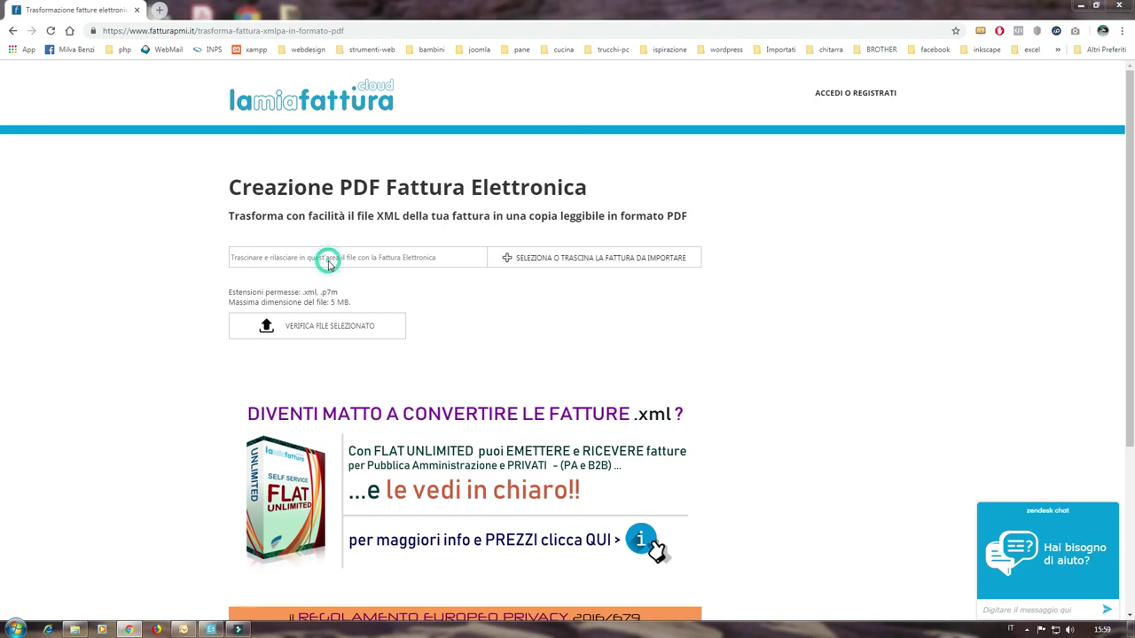
# Step: Upload the "I2Jfo xml p7m" XML invoice from the Fatture-elettroniche folder to the converter and verify the selected file
pyautogui.click(328, 264)
pyautogui.click(324, 222)
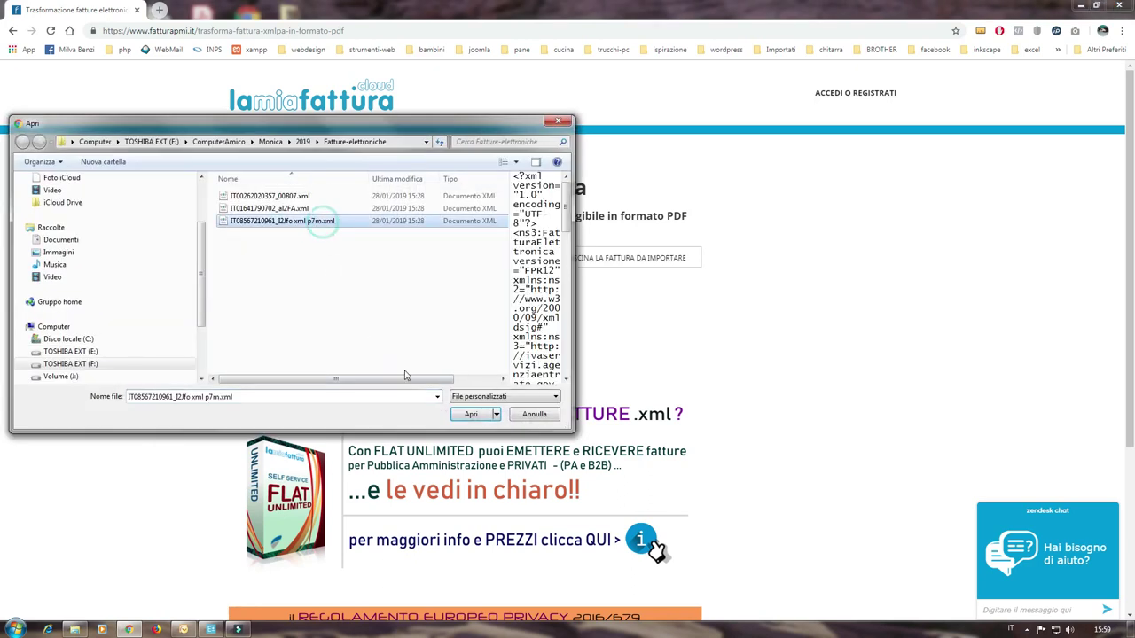
pyautogui.click(475, 415)
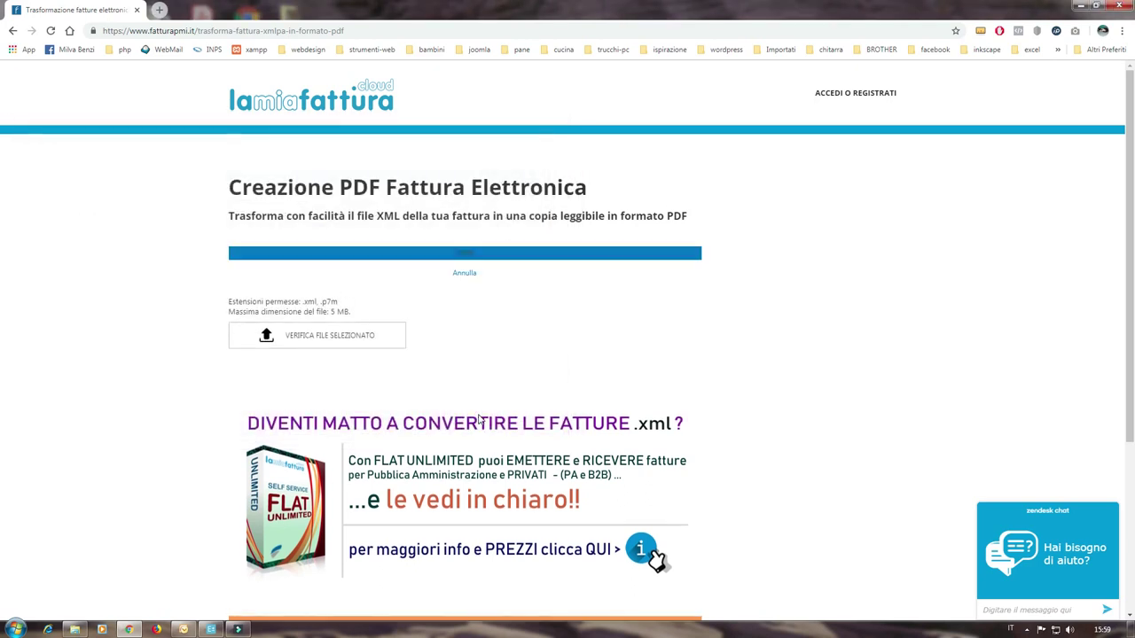
pyautogui.click(349, 344)
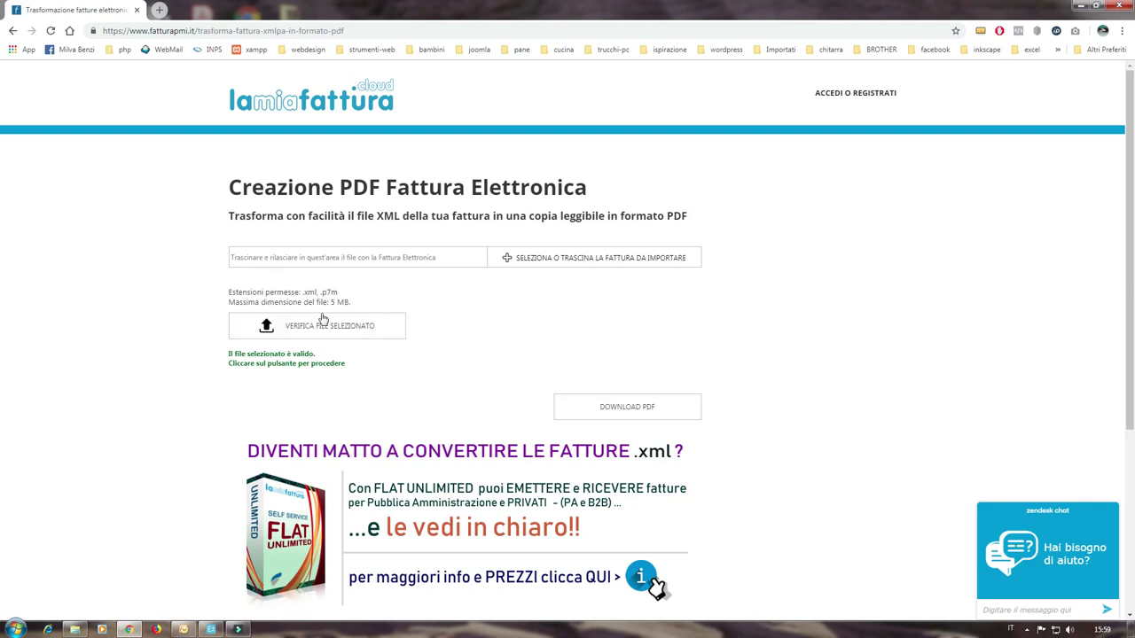
# Step: Download the converted invoice to the Desktop as Documento.pdf, minimize the browser and close the extracted invoices folder
pyautogui.click(626, 414)
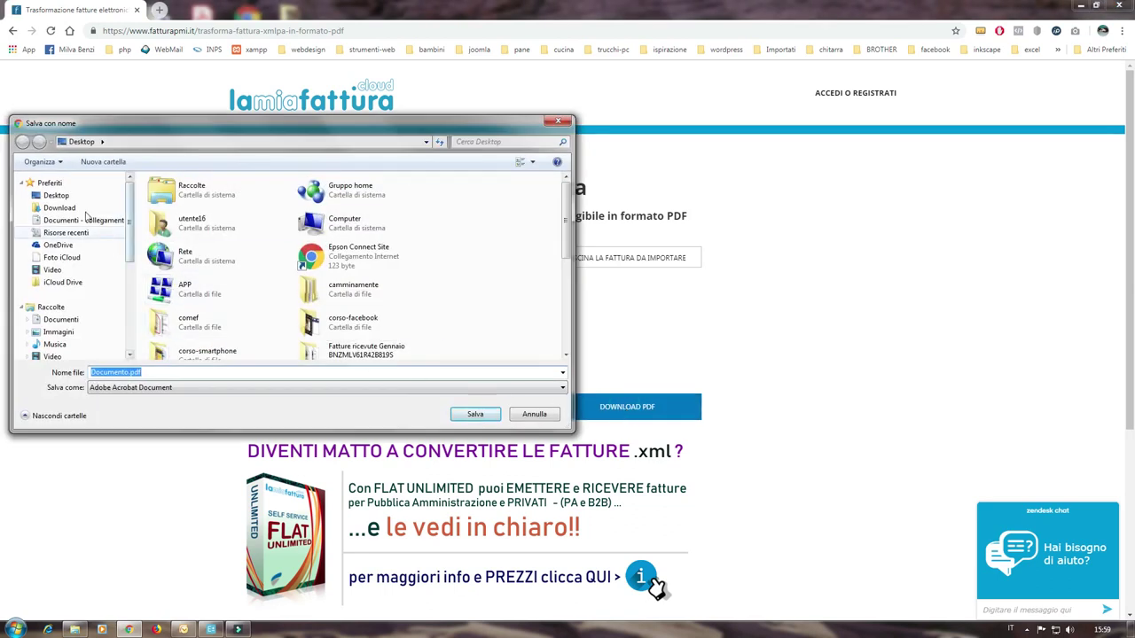
pyautogui.click(77, 194)
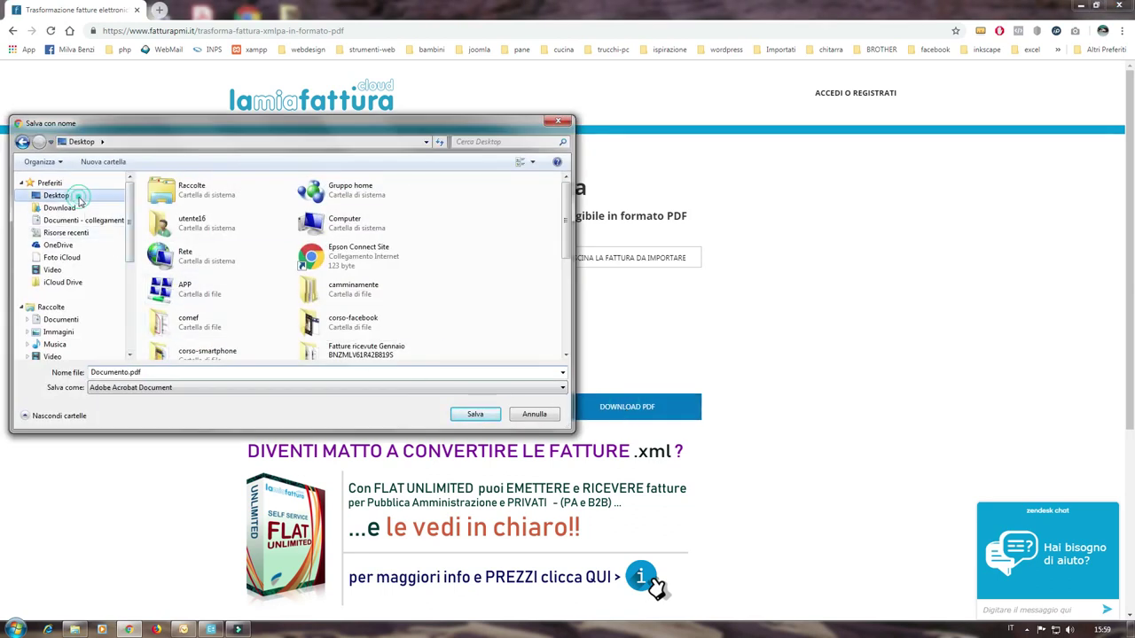
pyautogui.click(476, 415)
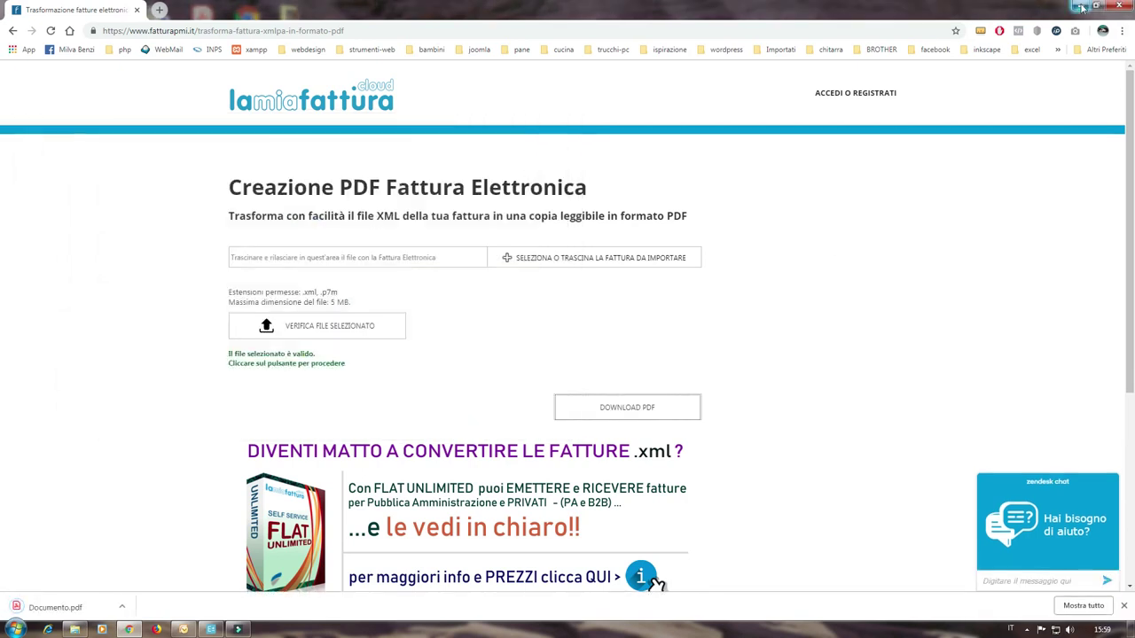
pyautogui.click(1081, 6)
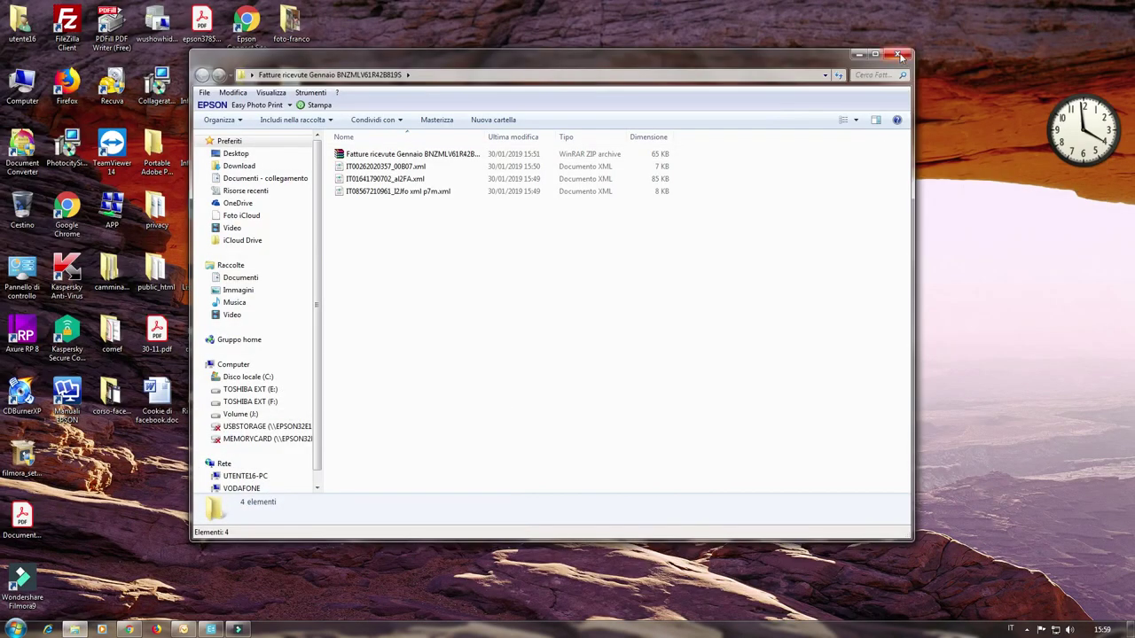
pyautogui.click(898, 55)
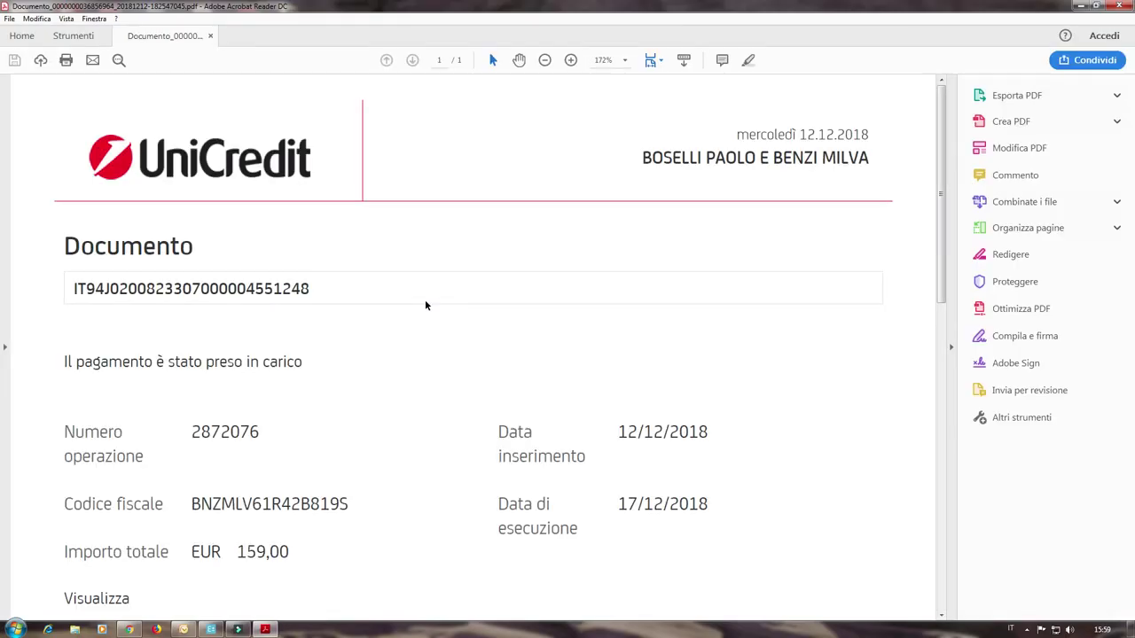
# Step: Close the UniCredit payment document and open the converted Documento.pdf from the desktop at 100% zoom
pyautogui.scroll(-3, 425, 305)
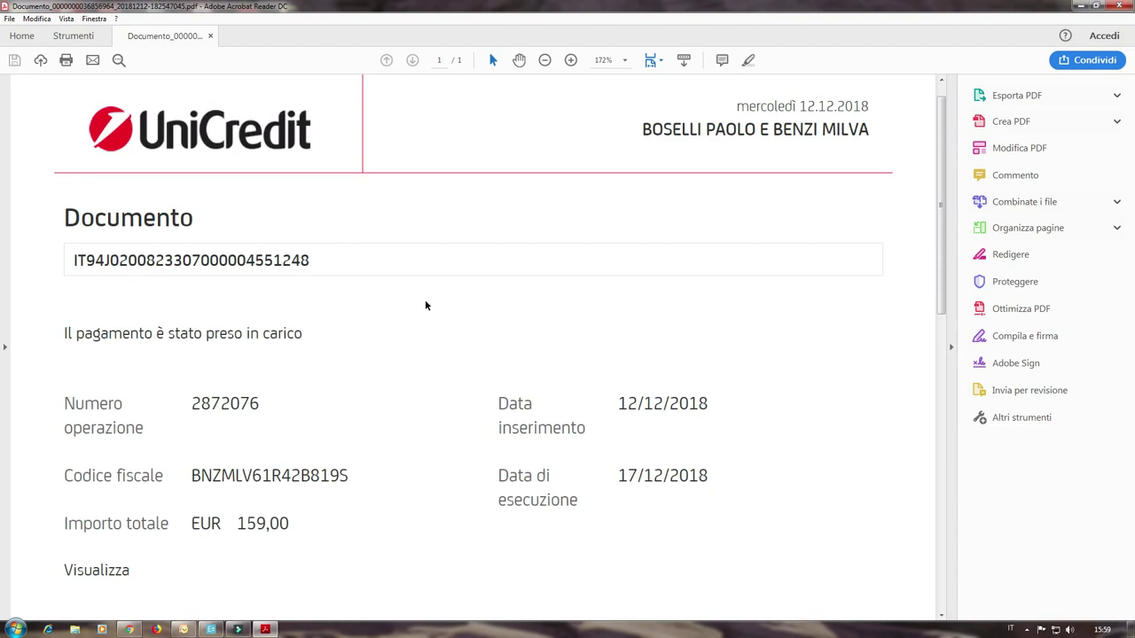
pyautogui.click(1119, 7)
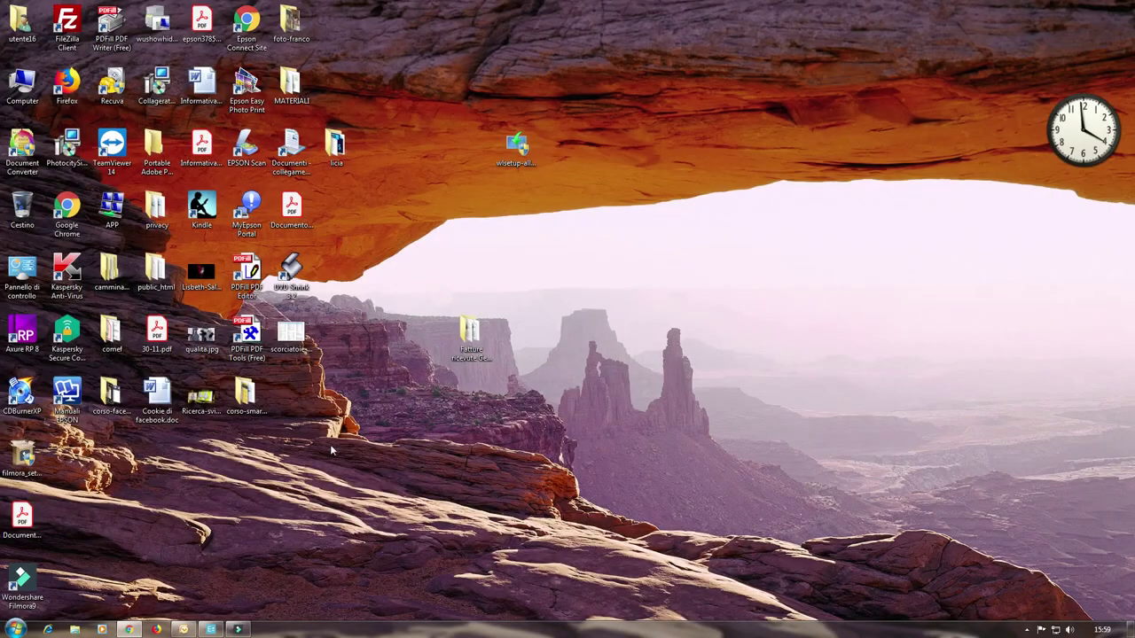
pyautogui.doubleClick(21, 520)
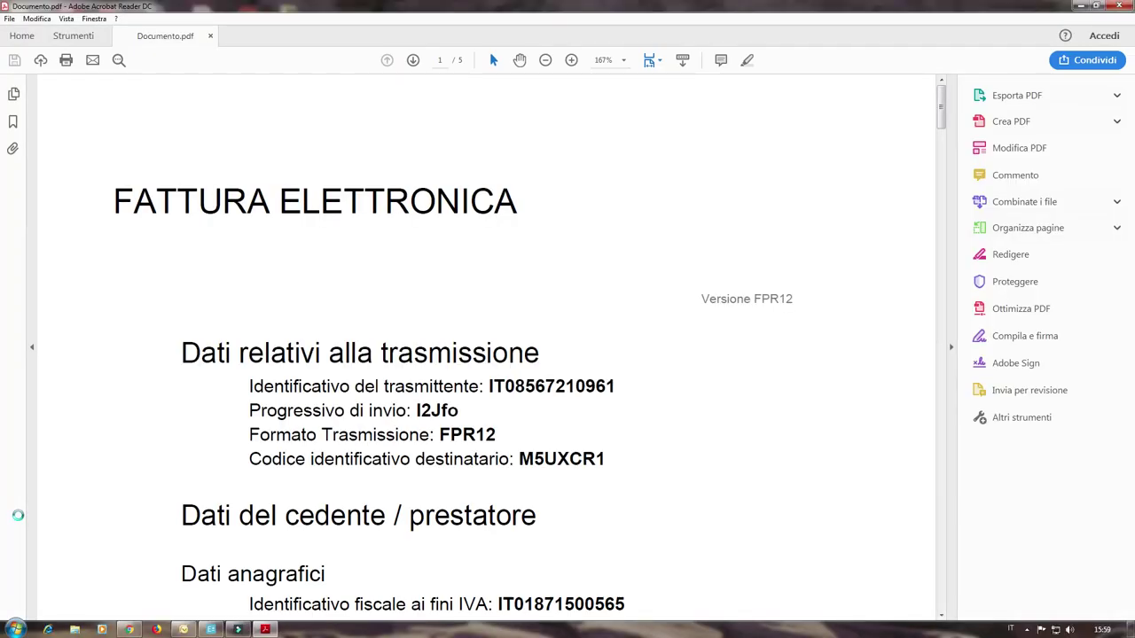
pyautogui.click(625, 62)
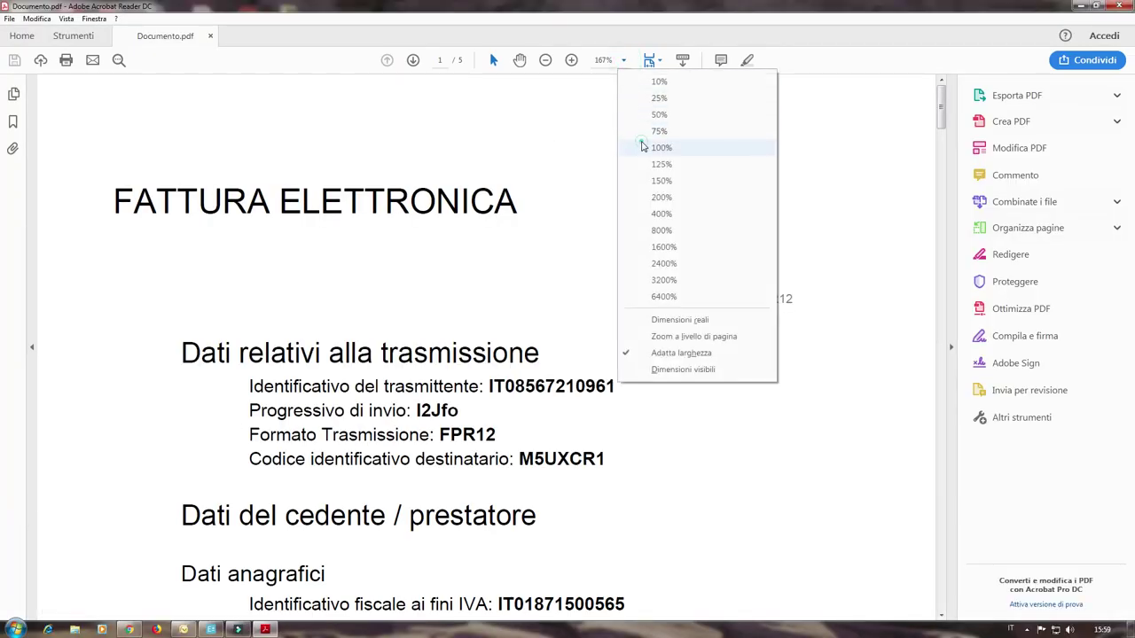
pyautogui.click(664, 147)
# Step: Read through the converted invoice from the supplier details to the payment data on the last page, and close it
pyautogui.scroll(-4, 669, 352)
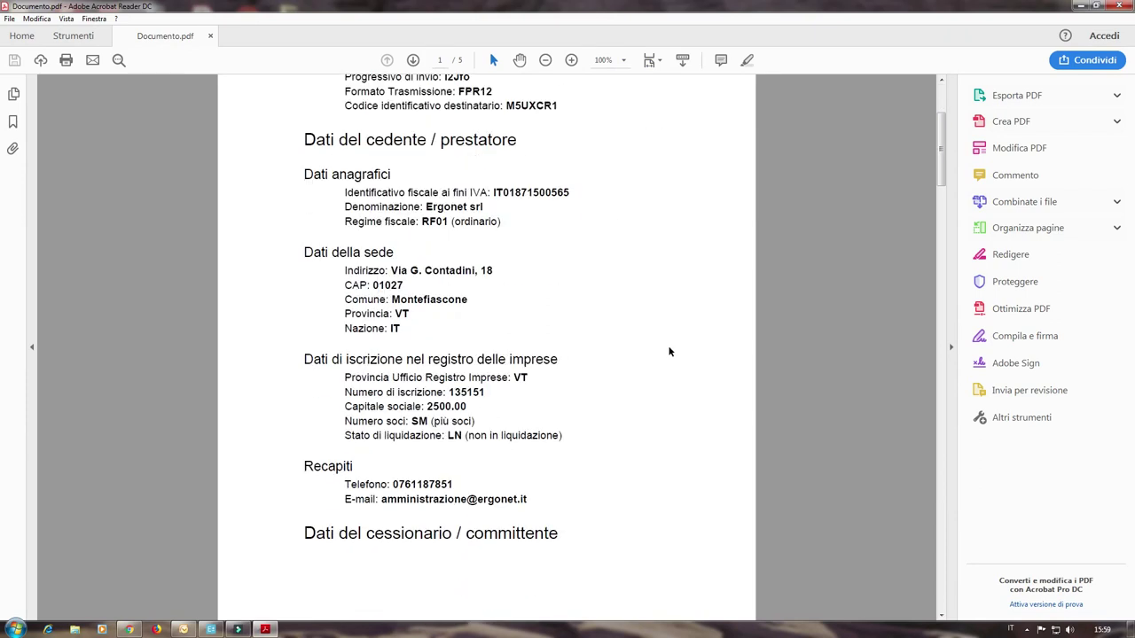
pyautogui.scroll(-13, 669, 352)
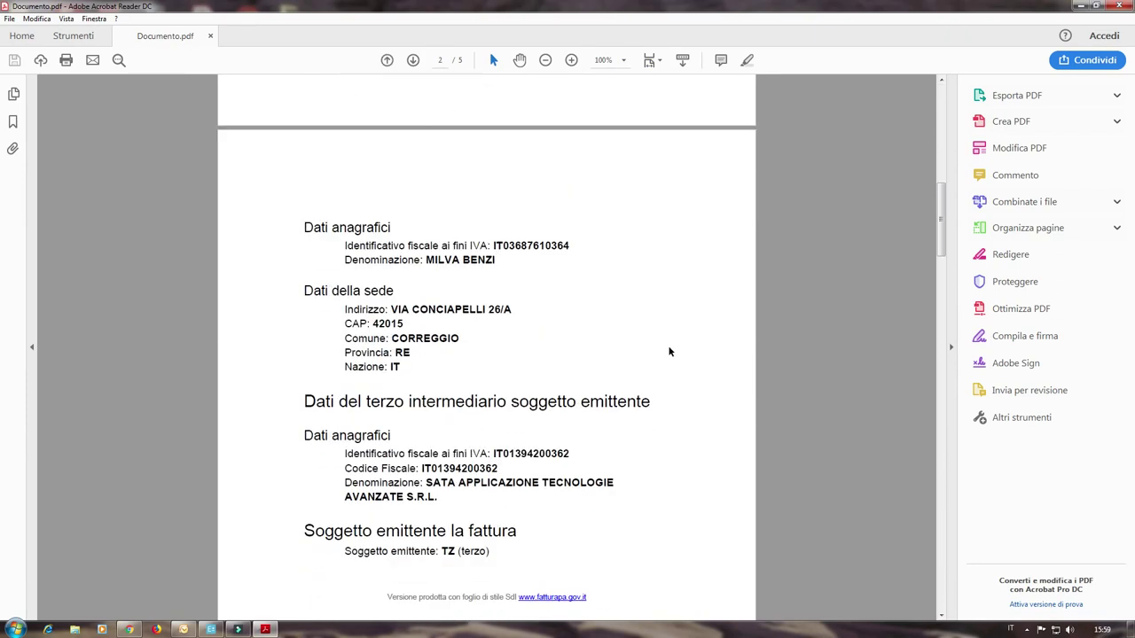
pyautogui.scroll(-10, 670, 352)
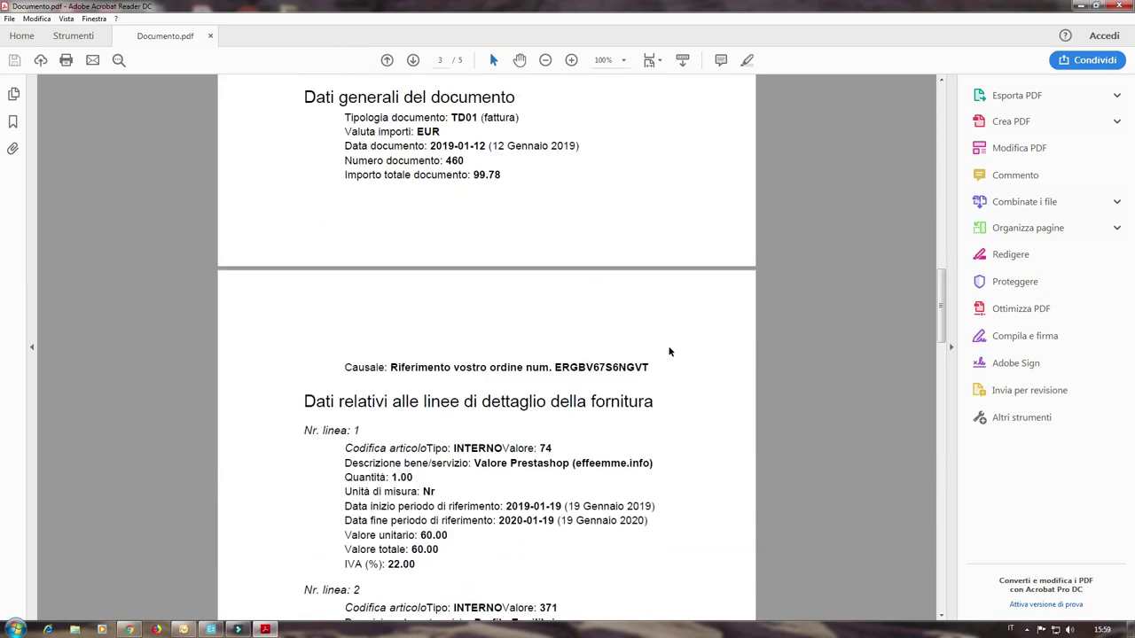
pyautogui.scroll(-2, 669, 352)
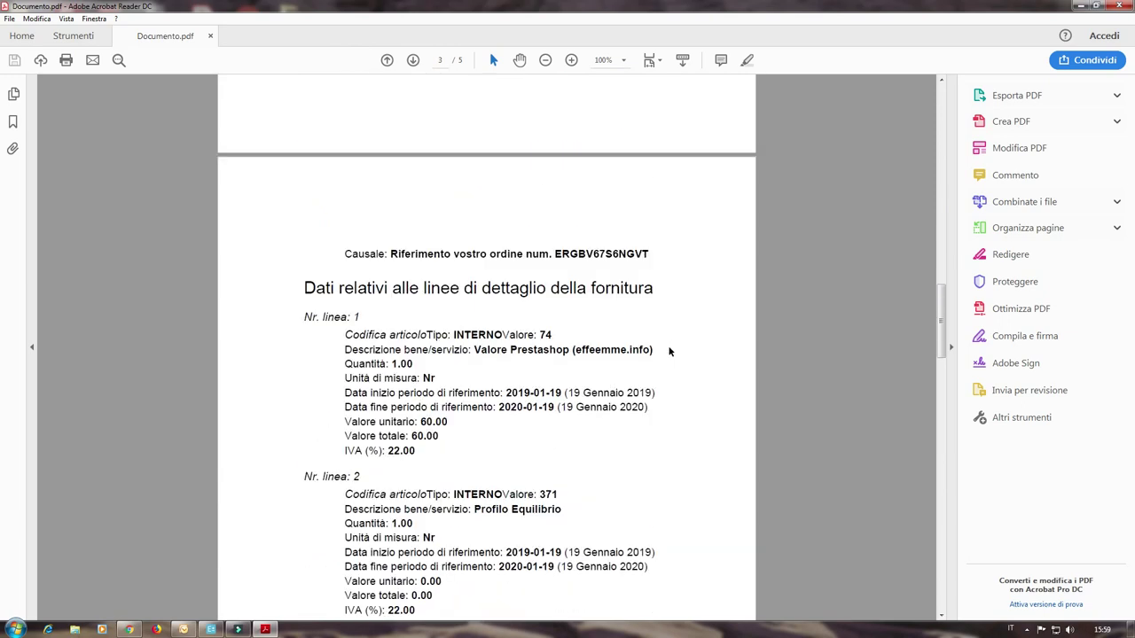
pyautogui.scroll(-17, 669, 352)
pyautogui.scroll(-11, 669, 352)
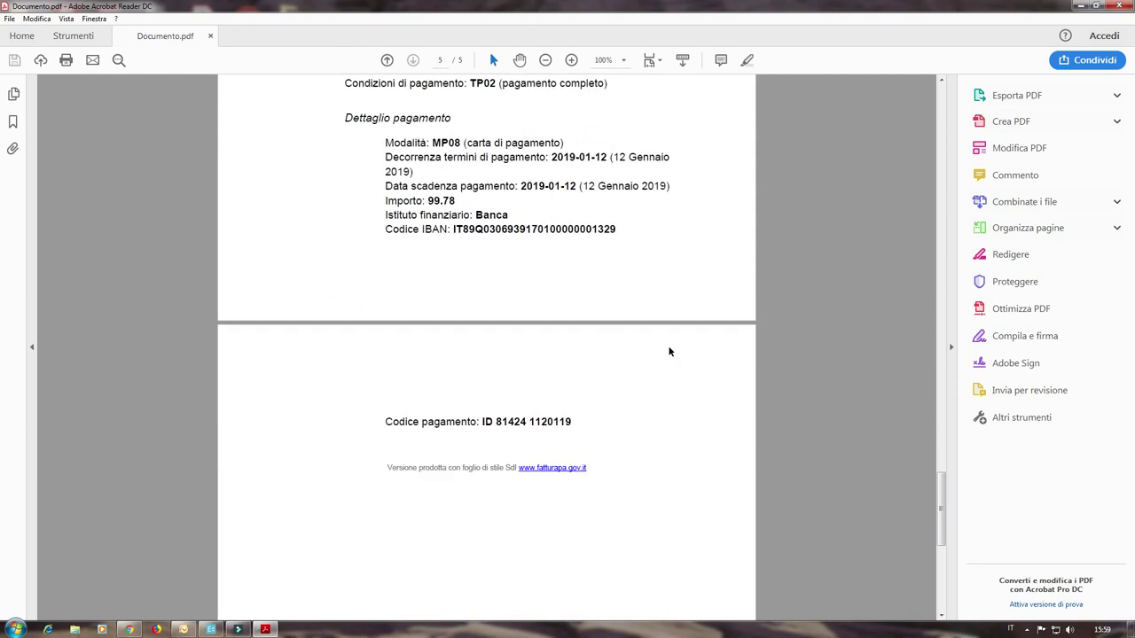
pyautogui.scroll(-2, 669, 352)
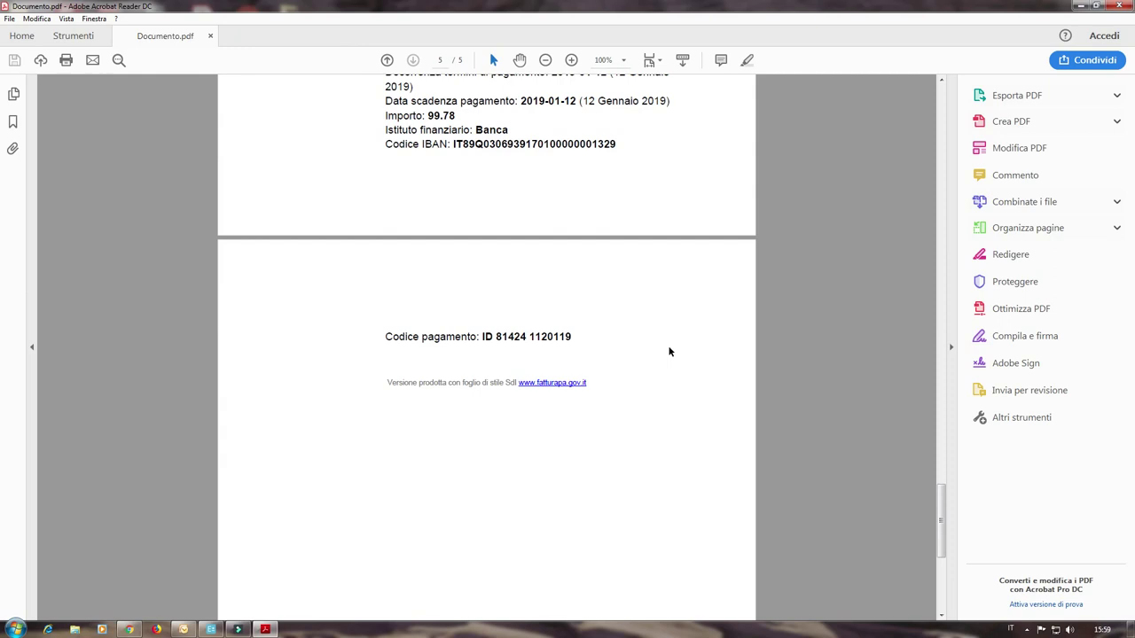
pyautogui.click(1128, 6)
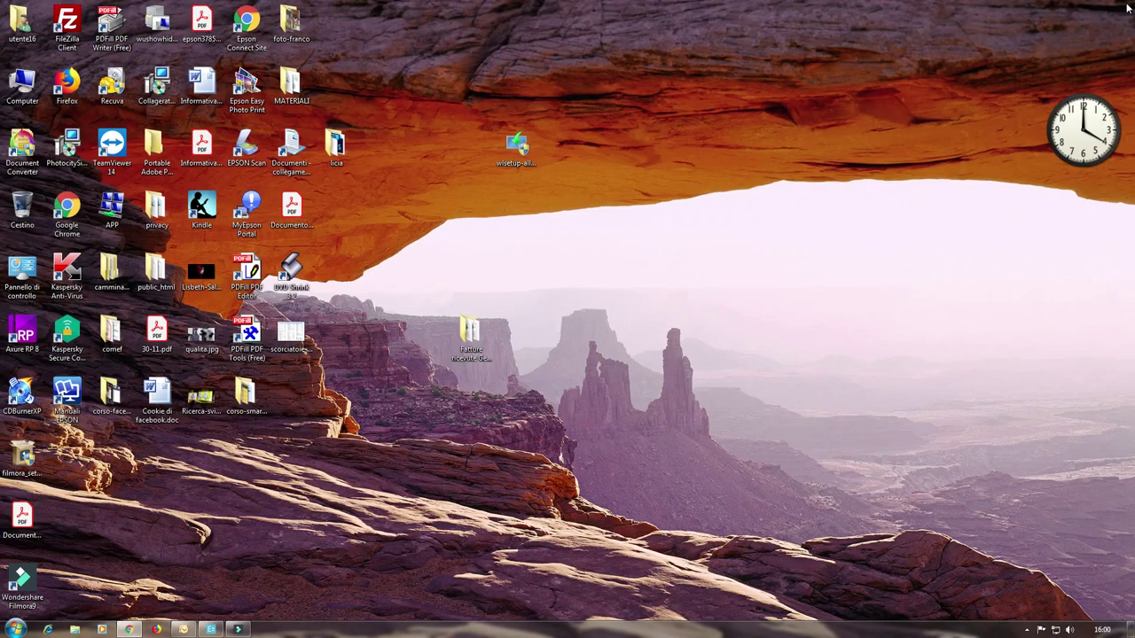
# Step: Move Documento.pdf from the desktop to the recycle bin and switch back to Danea Easyfatt
pyautogui.moveTo(22, 523); pyautogui.dragTo(20, 213)
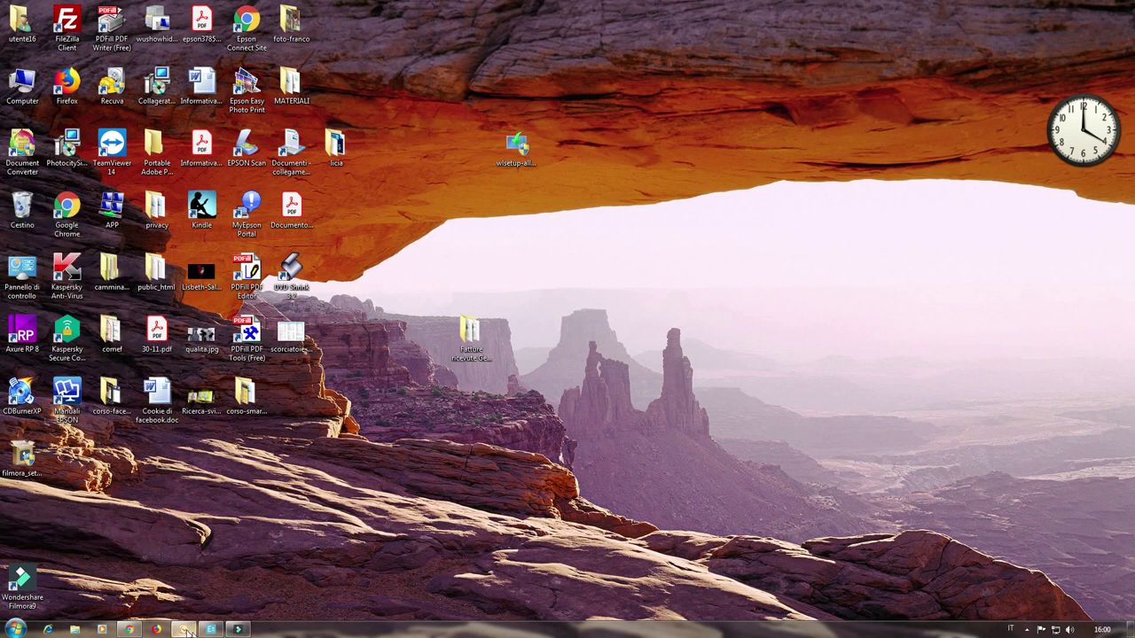
pyautogui.click(212, 630)
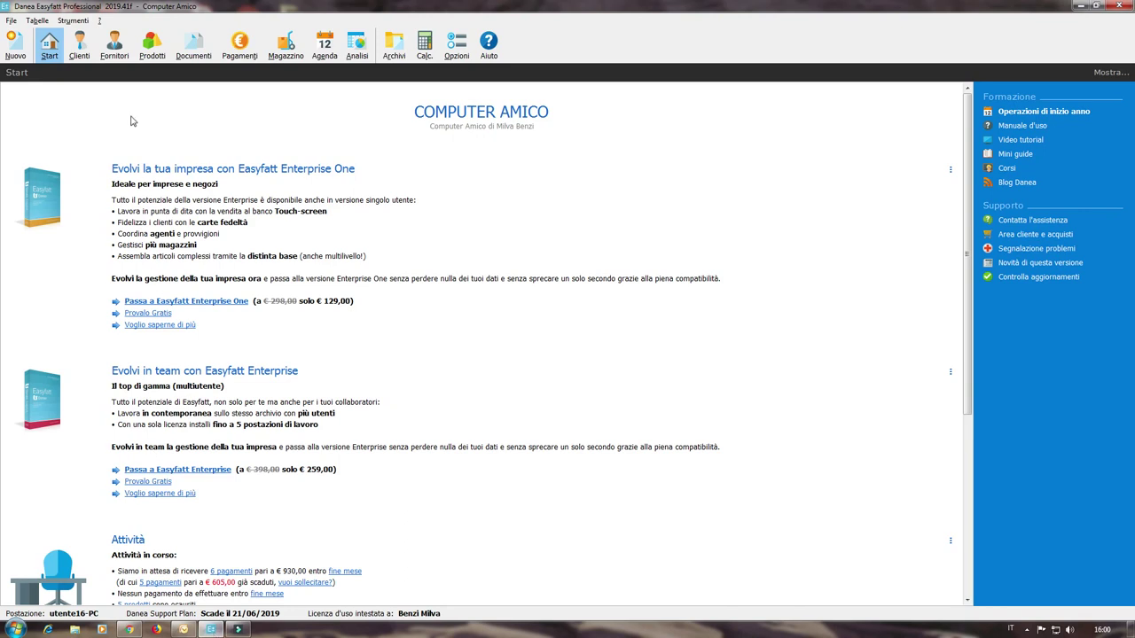
# Step: Try to import the received invoices from the electronic invoice download window, dismiss the notice and close the window
pyautogui.click(83, 21)
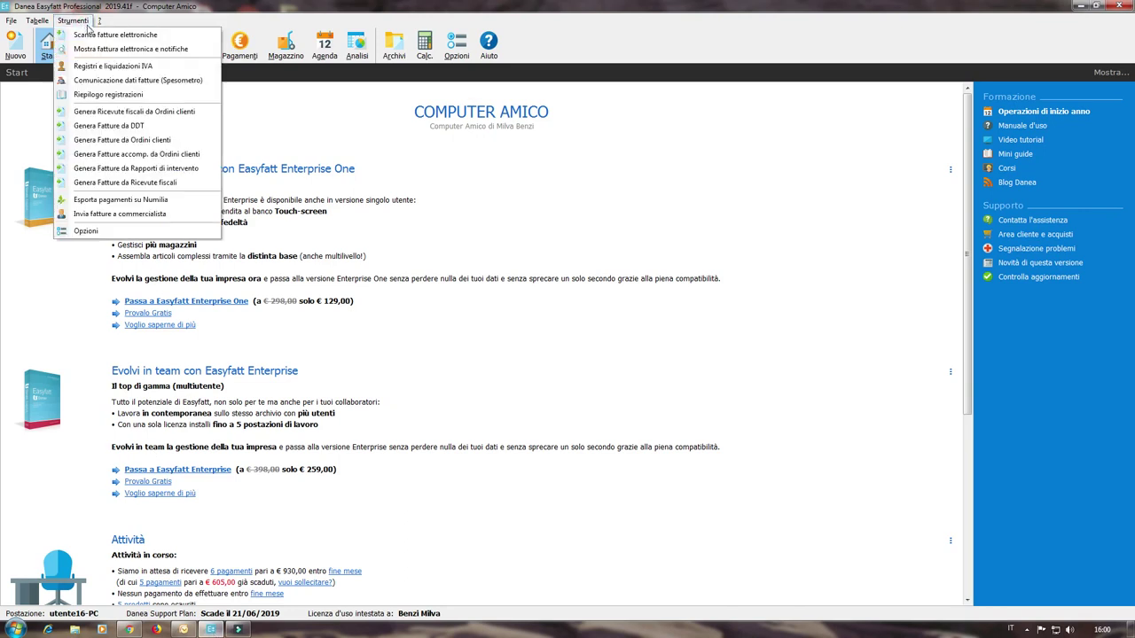
pyautogui.click(105, 33)
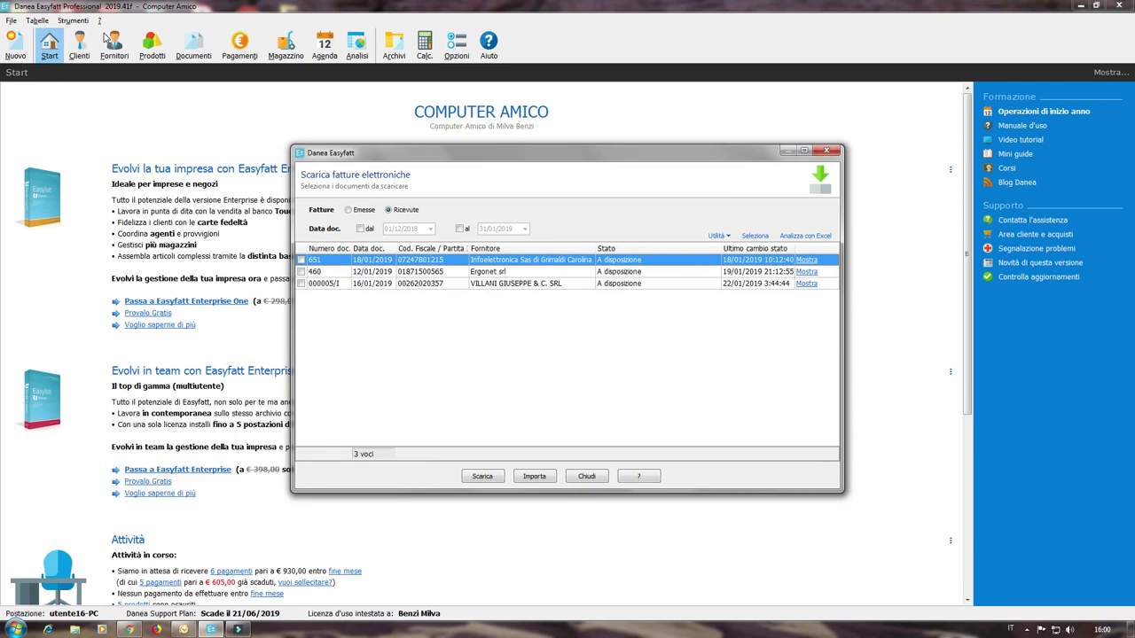
pyautogui.click(545, 481)
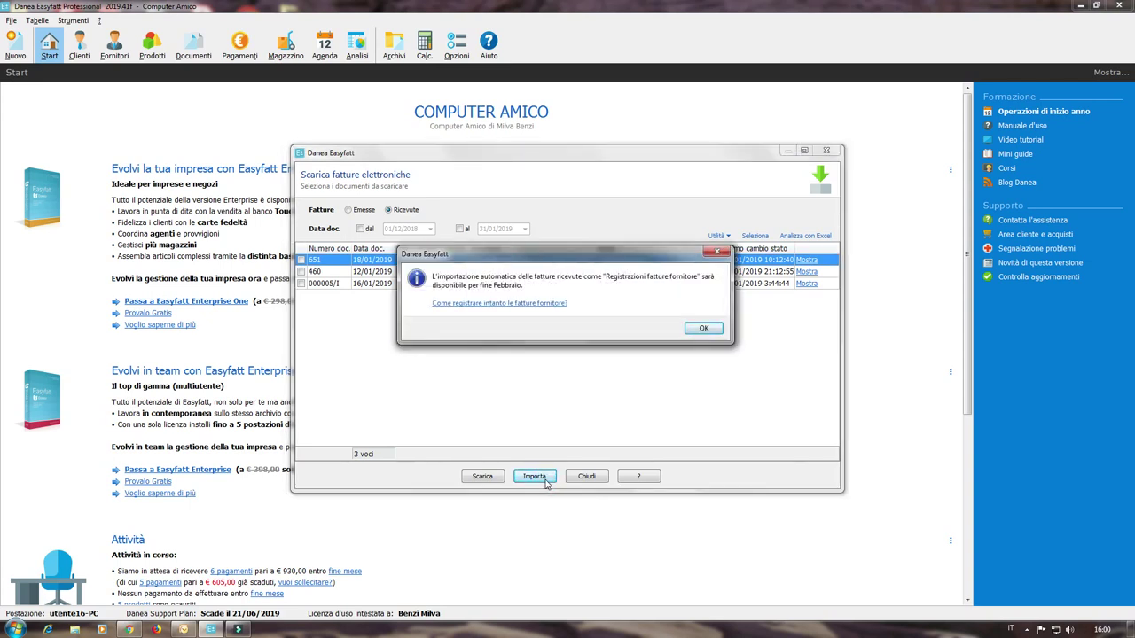
pyautogui.click(705, 328)
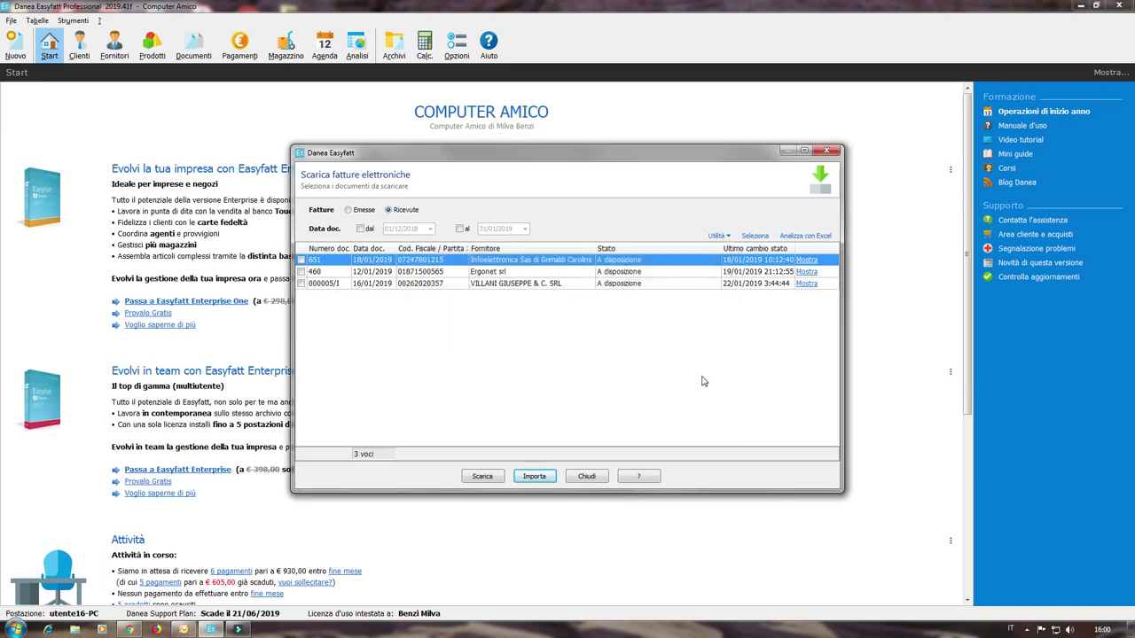
pyautogui.click(586, 477)
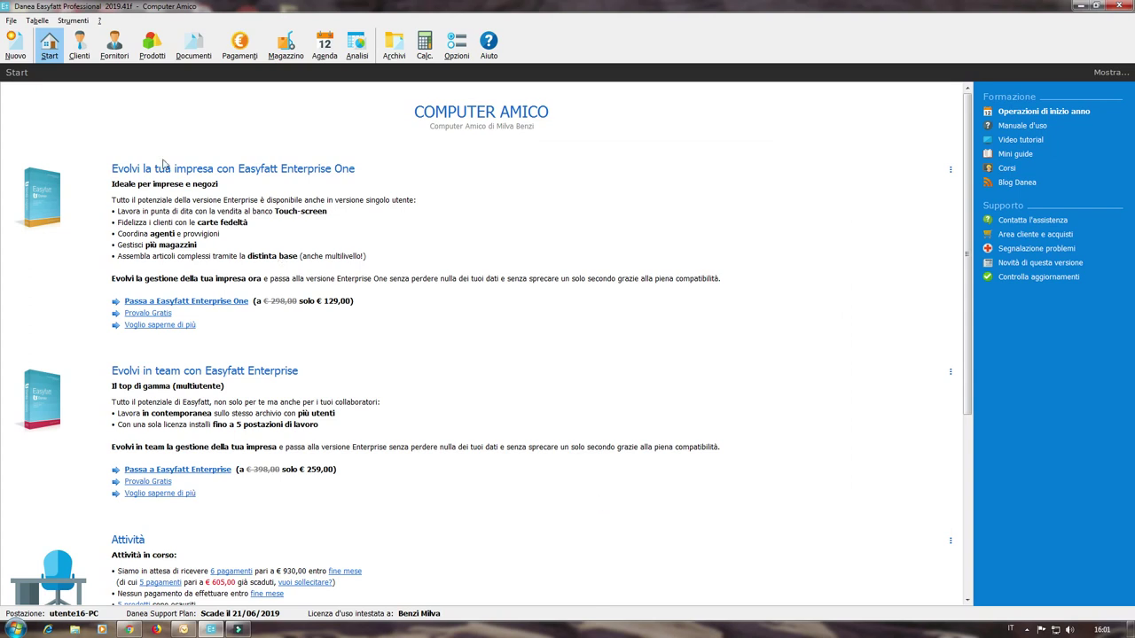
# Step: Display the .p7m.xml invoice from the January received invoices folder using the electronic invoice viewer, decline the default browser change, and close it
pyautogui.click(71, 20)
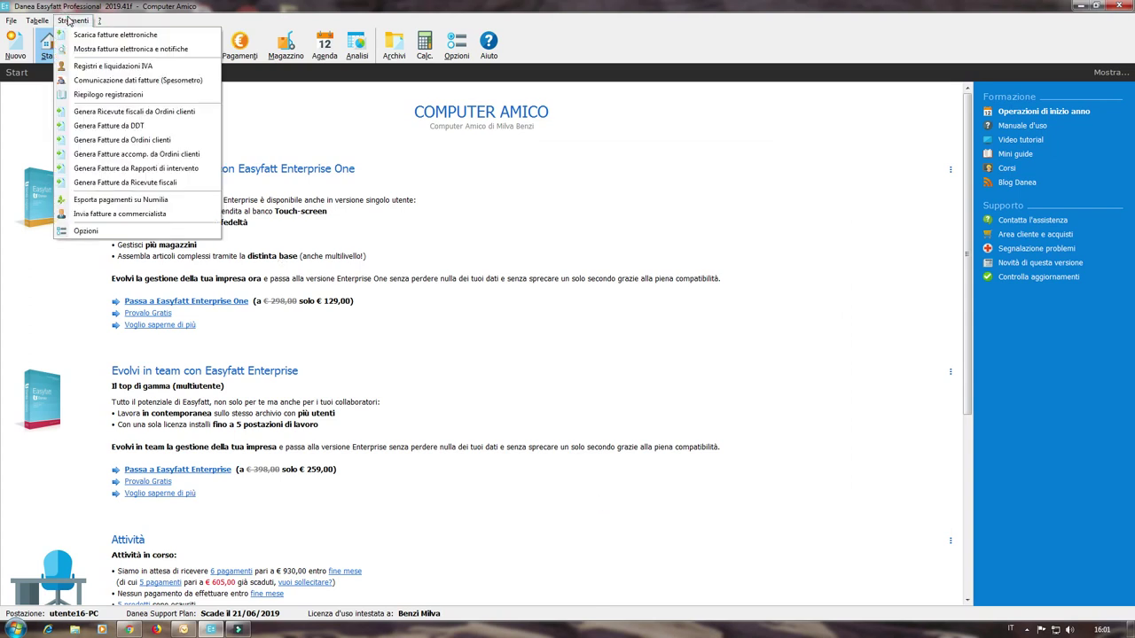
pyautogui.click(102, 52)
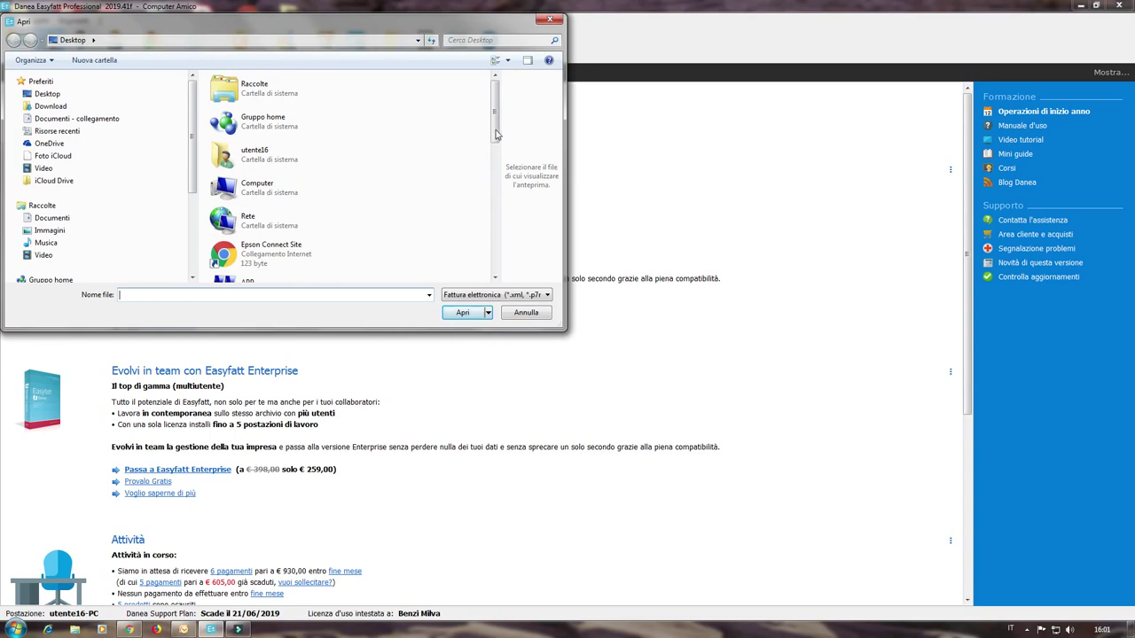
pyautogui.moveTo(496, 127); pyautogui.dragTo(506, 210)
pyautogui.doubleClick(295, 200)
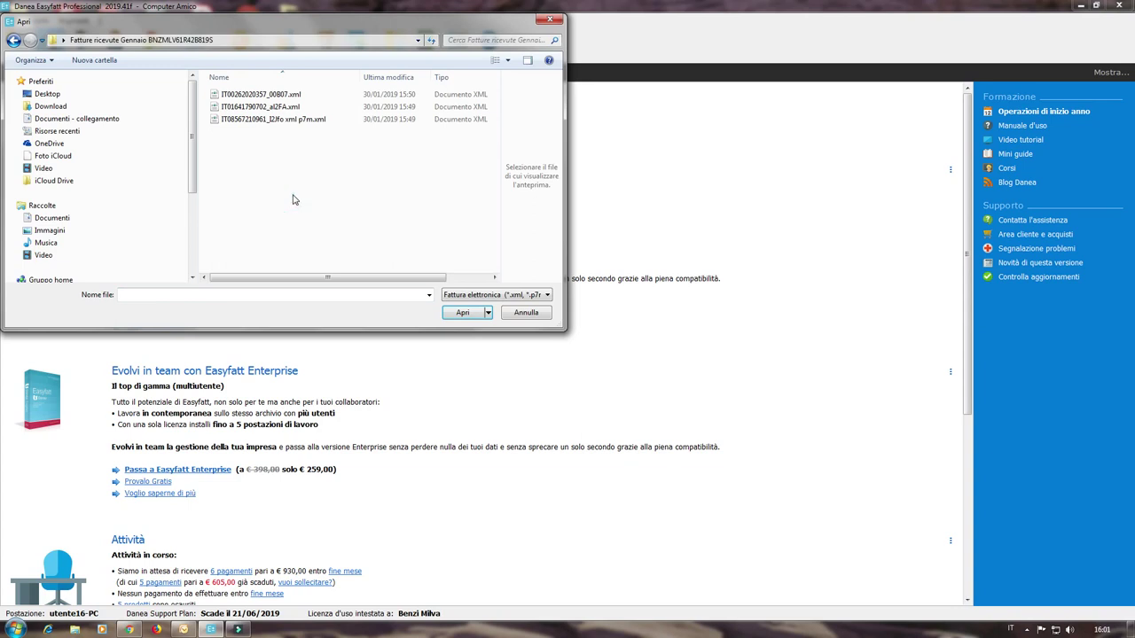
pyautogui.click(282, 108)
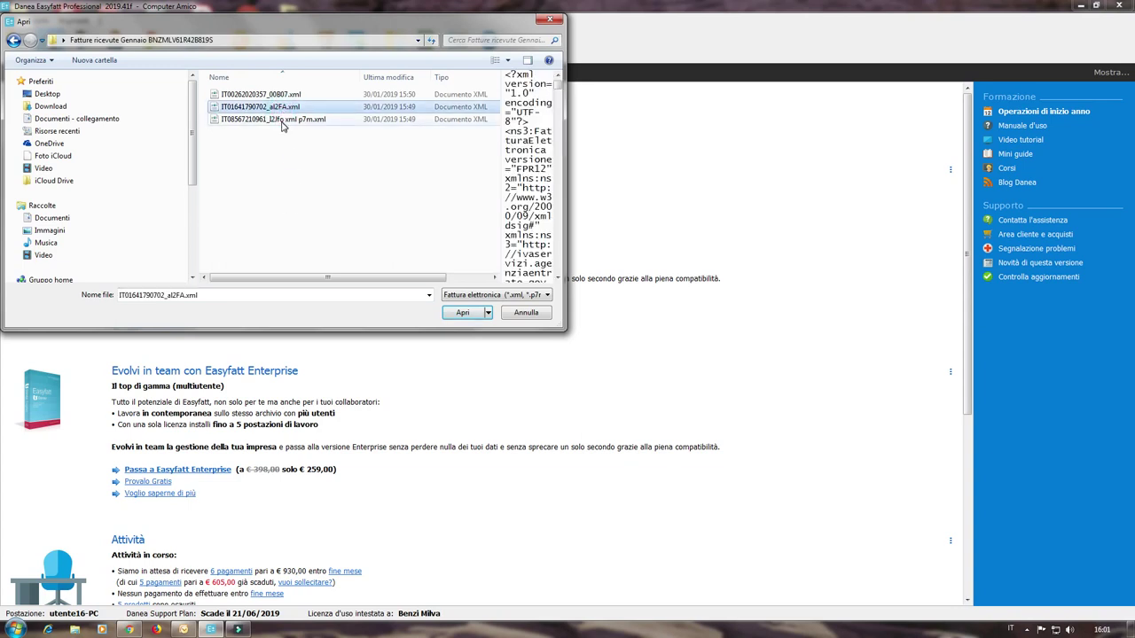
pyautogui.click(282, 121)
pyautogui.click(449, 316)
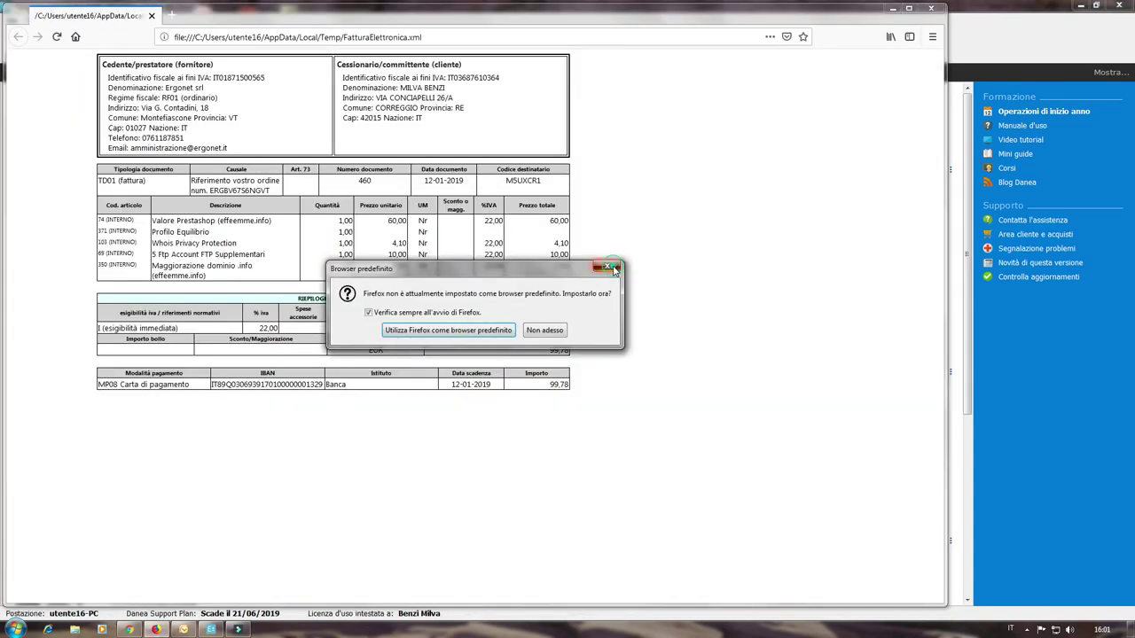
pyautogui.click(617, 269)
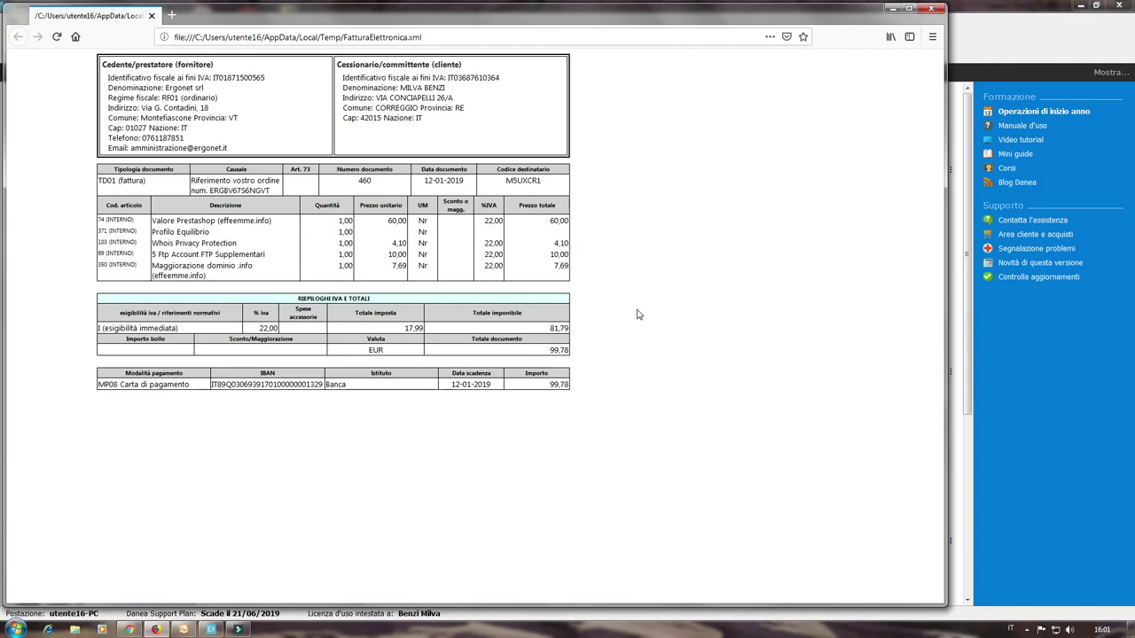
pyautogui.click(933, 9)
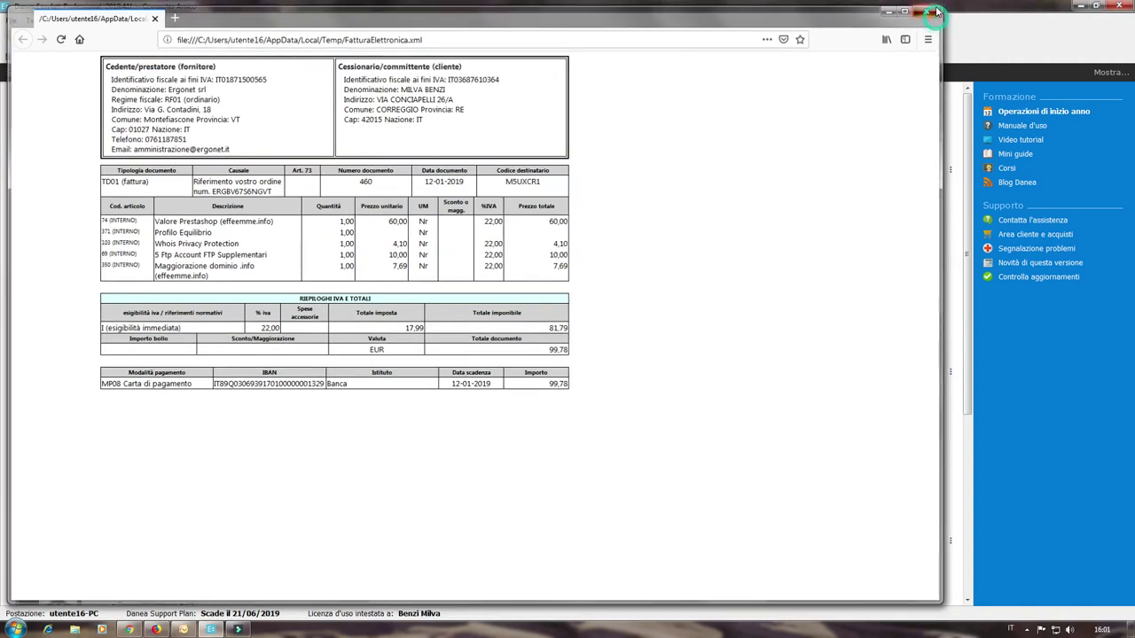
pyautogui.click(71, 21)
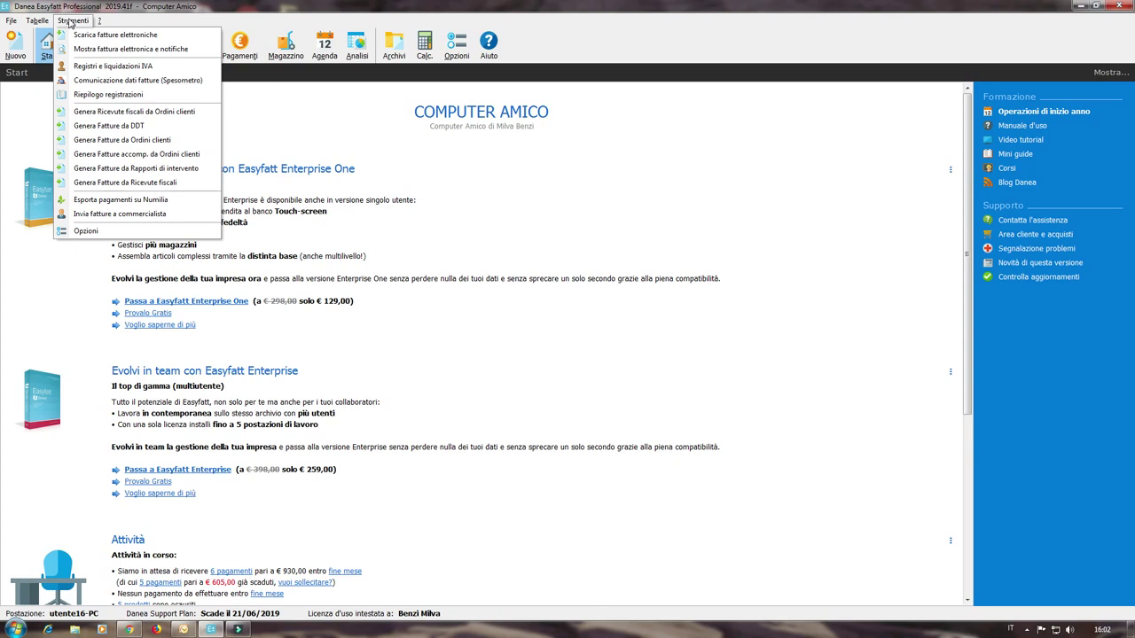
pyautogui.click(105, 50)
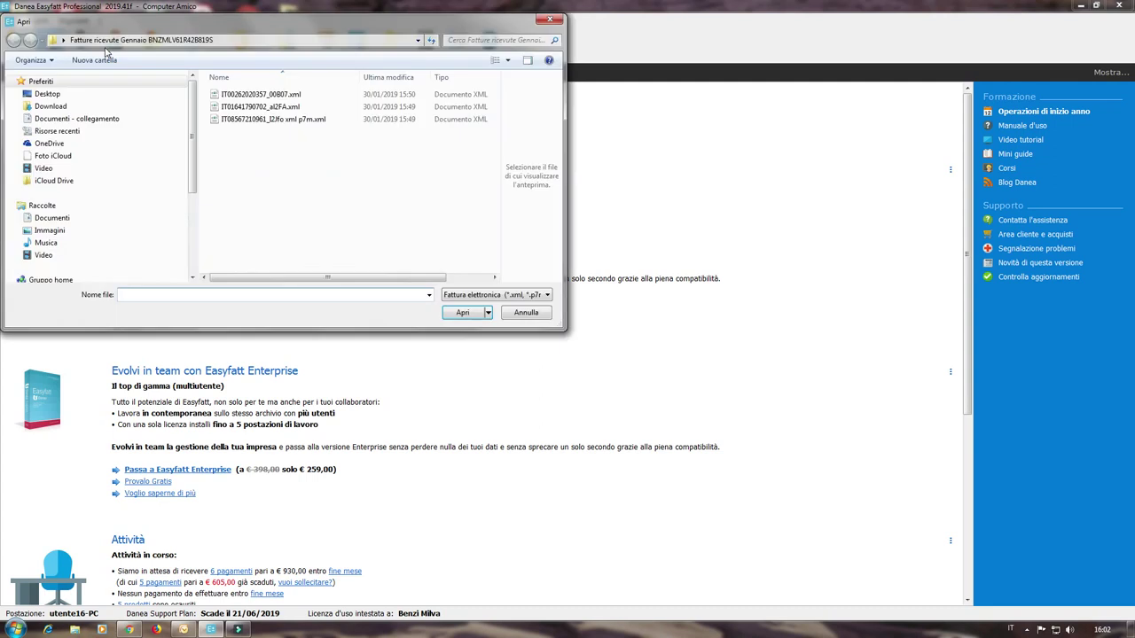
pyautogui.click(526, 312)
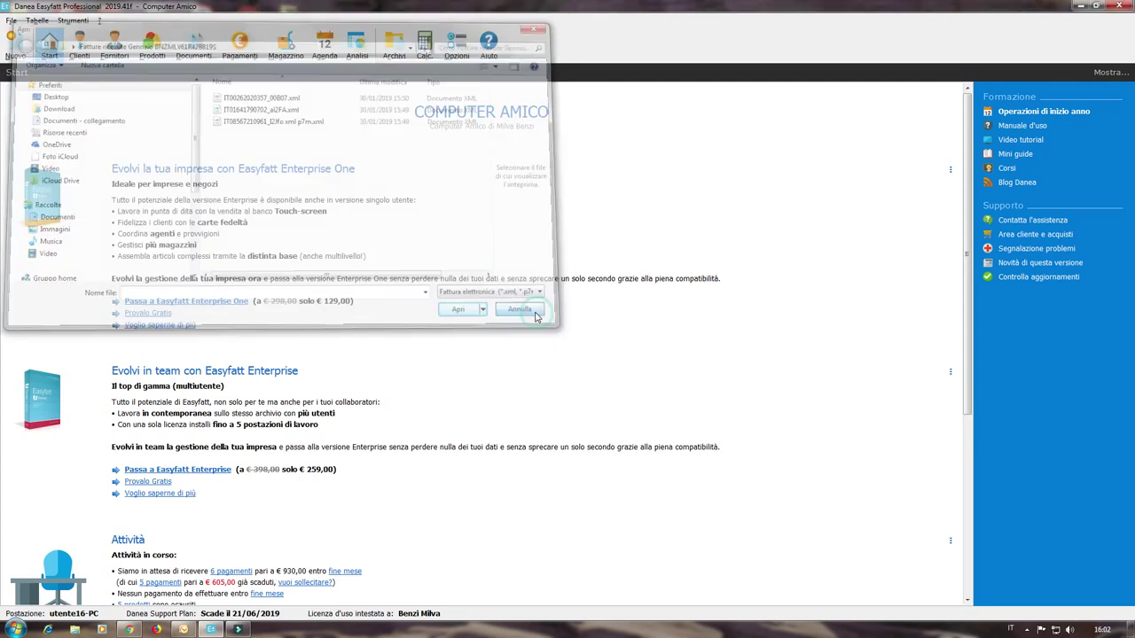
# Step: Close Danea Easyfatt and return to the desktop
pyautogui.click(1122, 7)
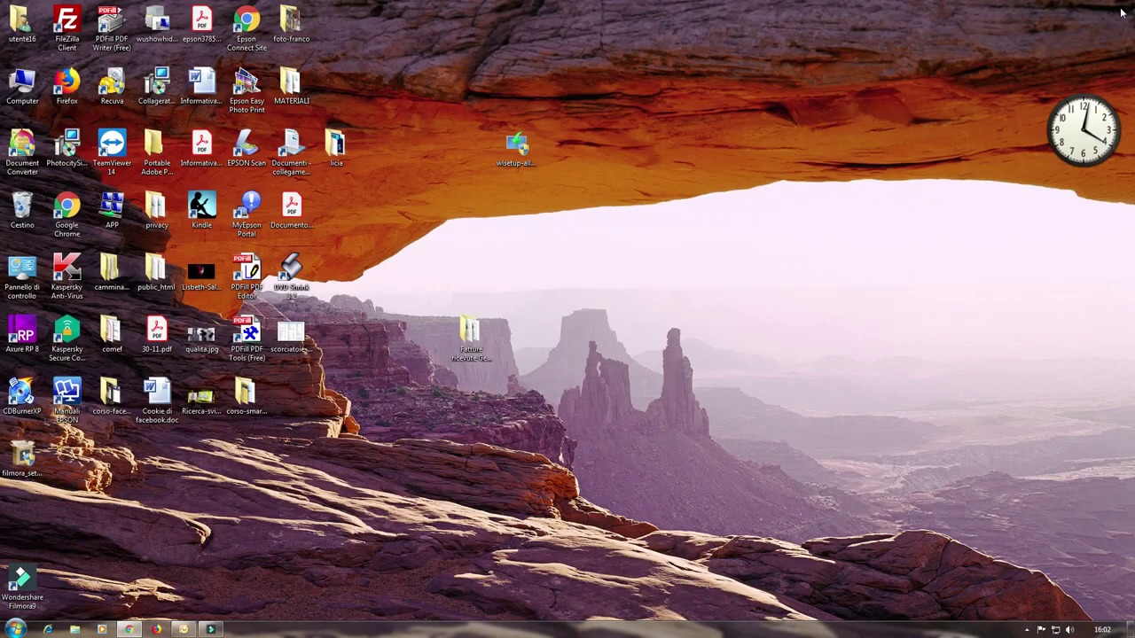